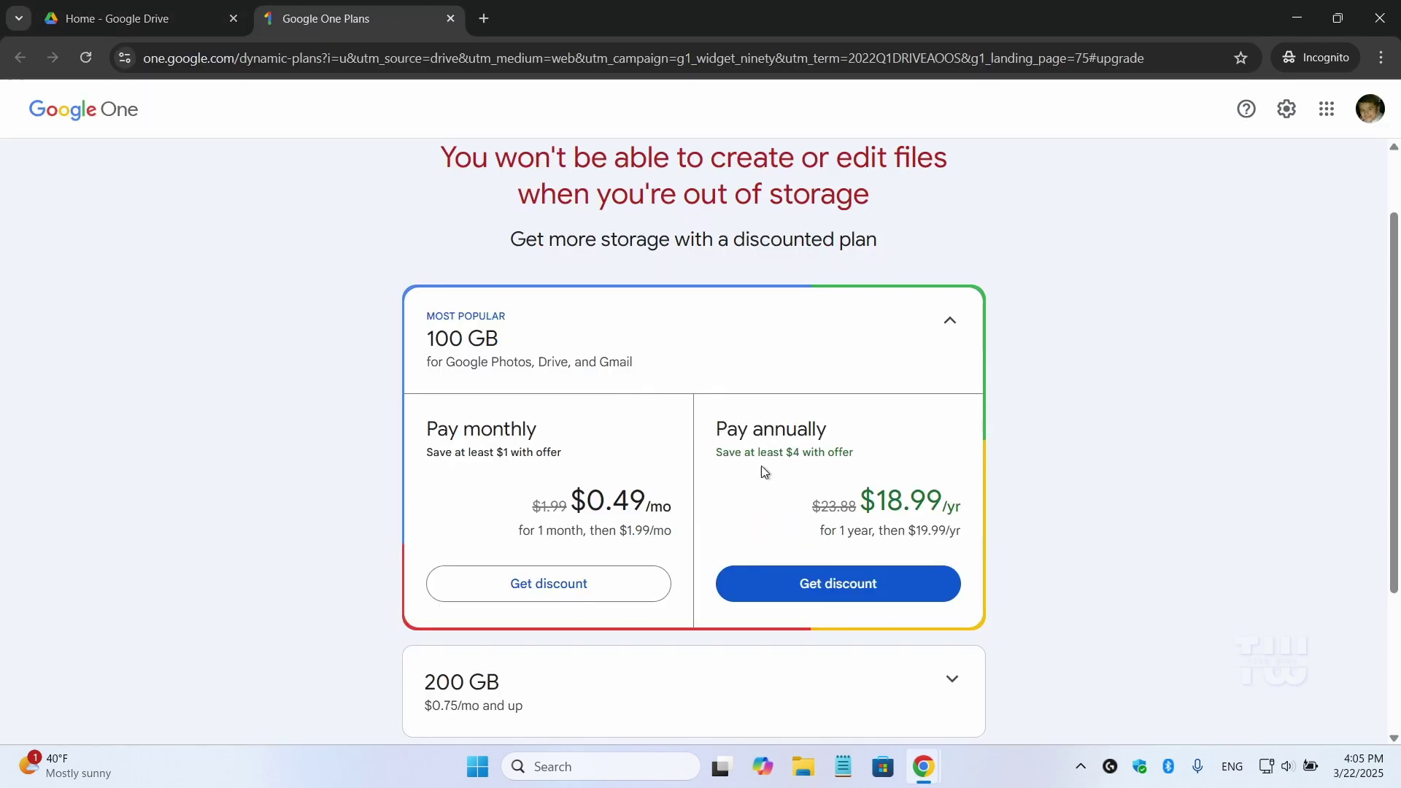
scroll(481, 481, "down", 3)
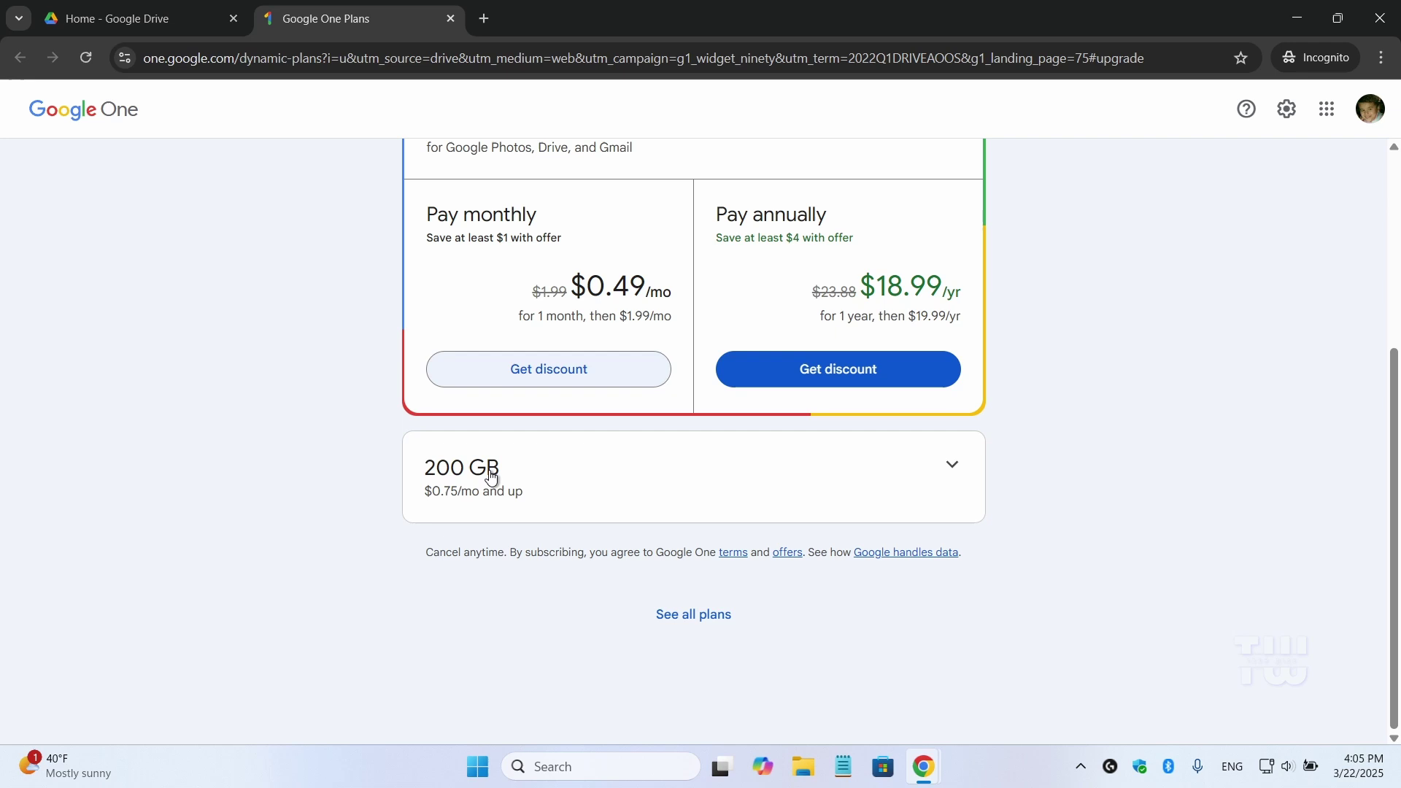
Step: Expand the 200 GB plan card on the Google One plans page to compare its prices
left_click(952, 466)
scroll(883, 484, "up", 3)
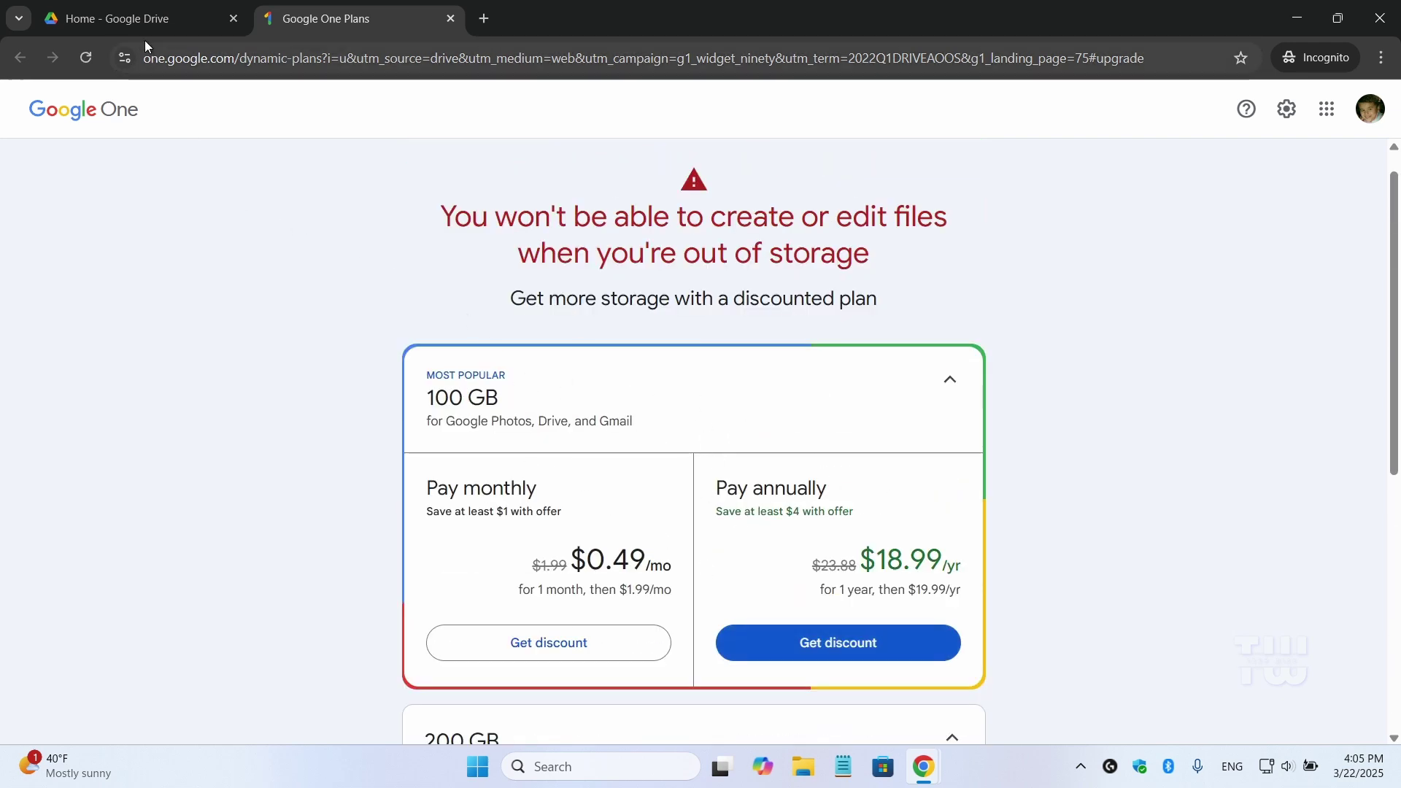
Step: Switch back to the 'Home - Google Drive' tab showing 14.43 GB of 15 GB used
left_click(142, 22)
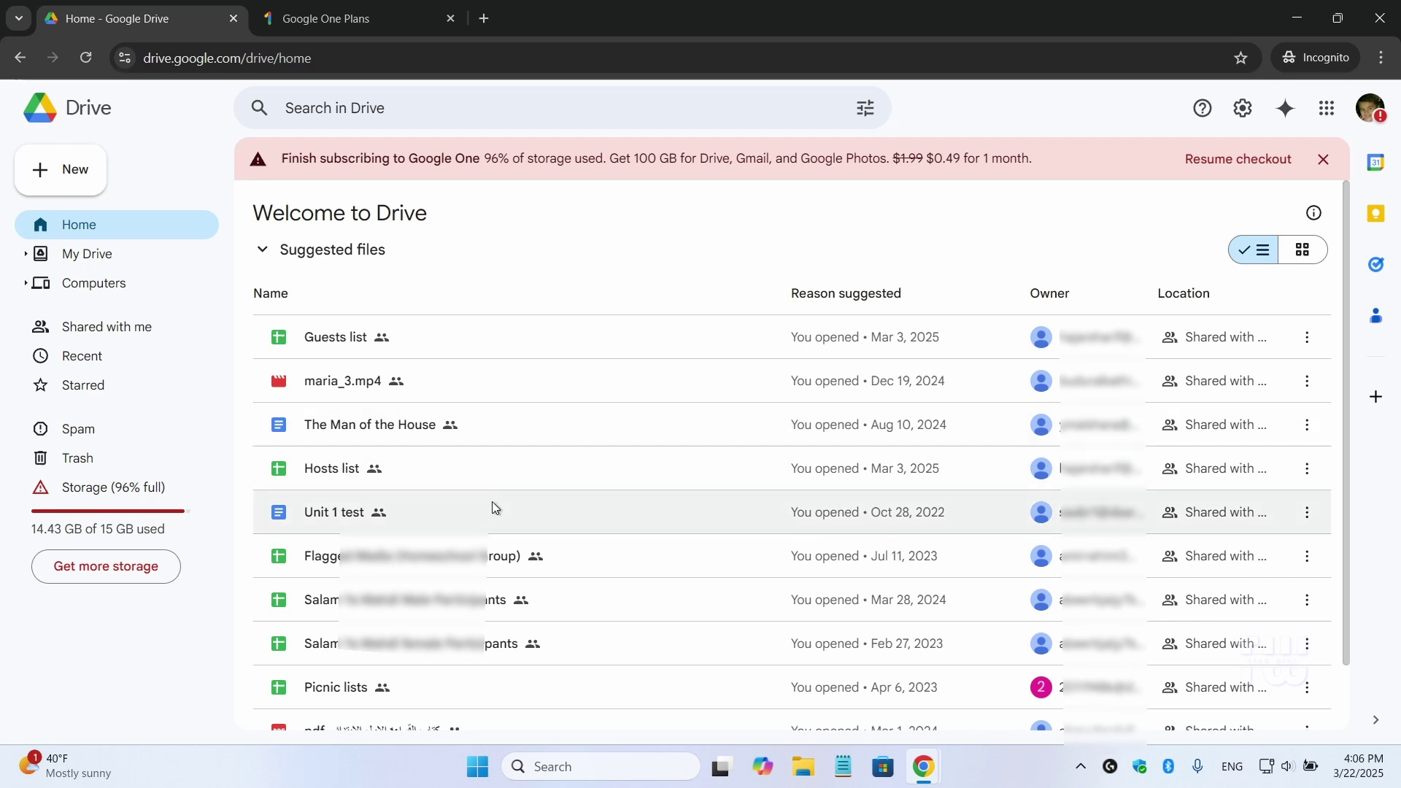
Step: Minimize Chrome and note '3 x 15 = 45 GB' and '7 x 15 = 105 GB' on separate lines
left_click(1297, 18)
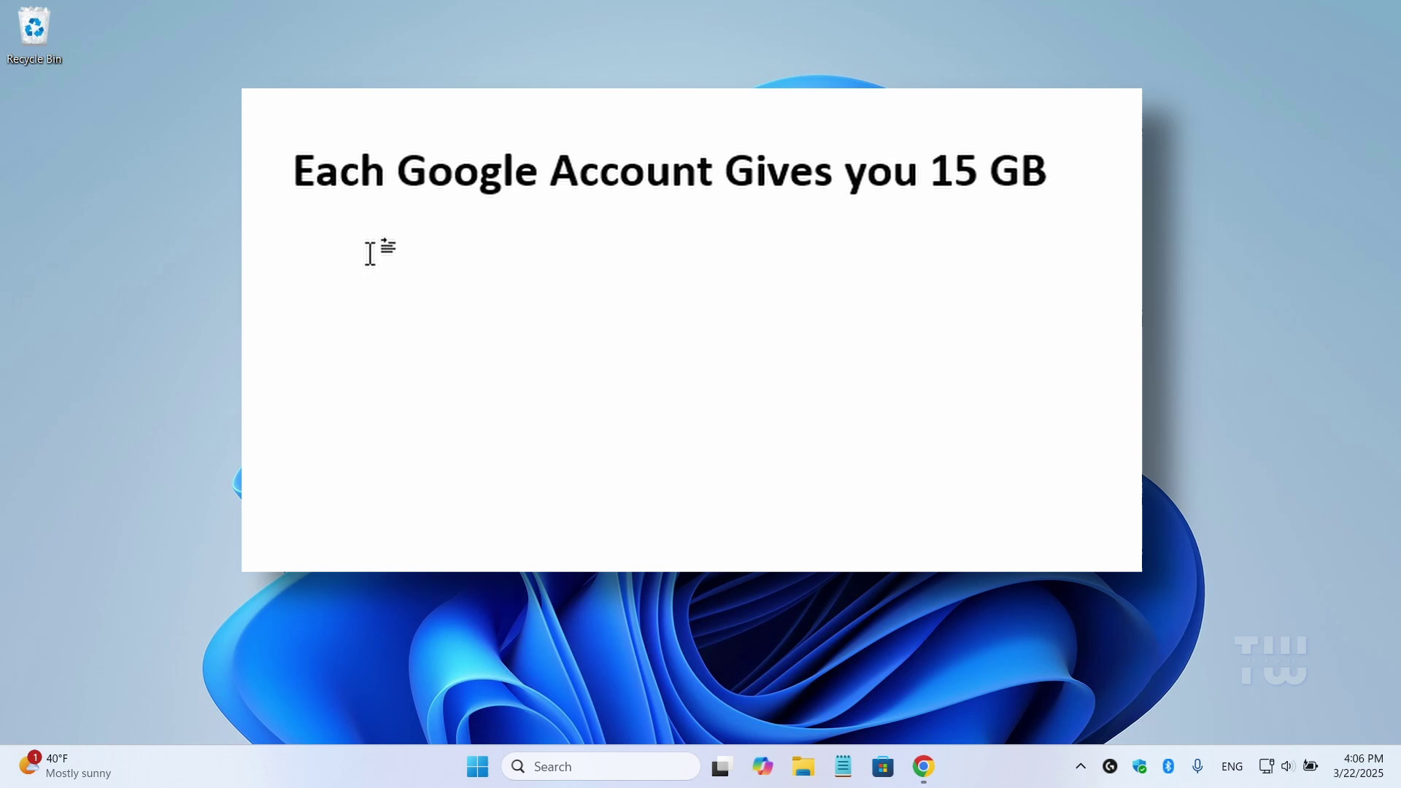
type("3 x ")
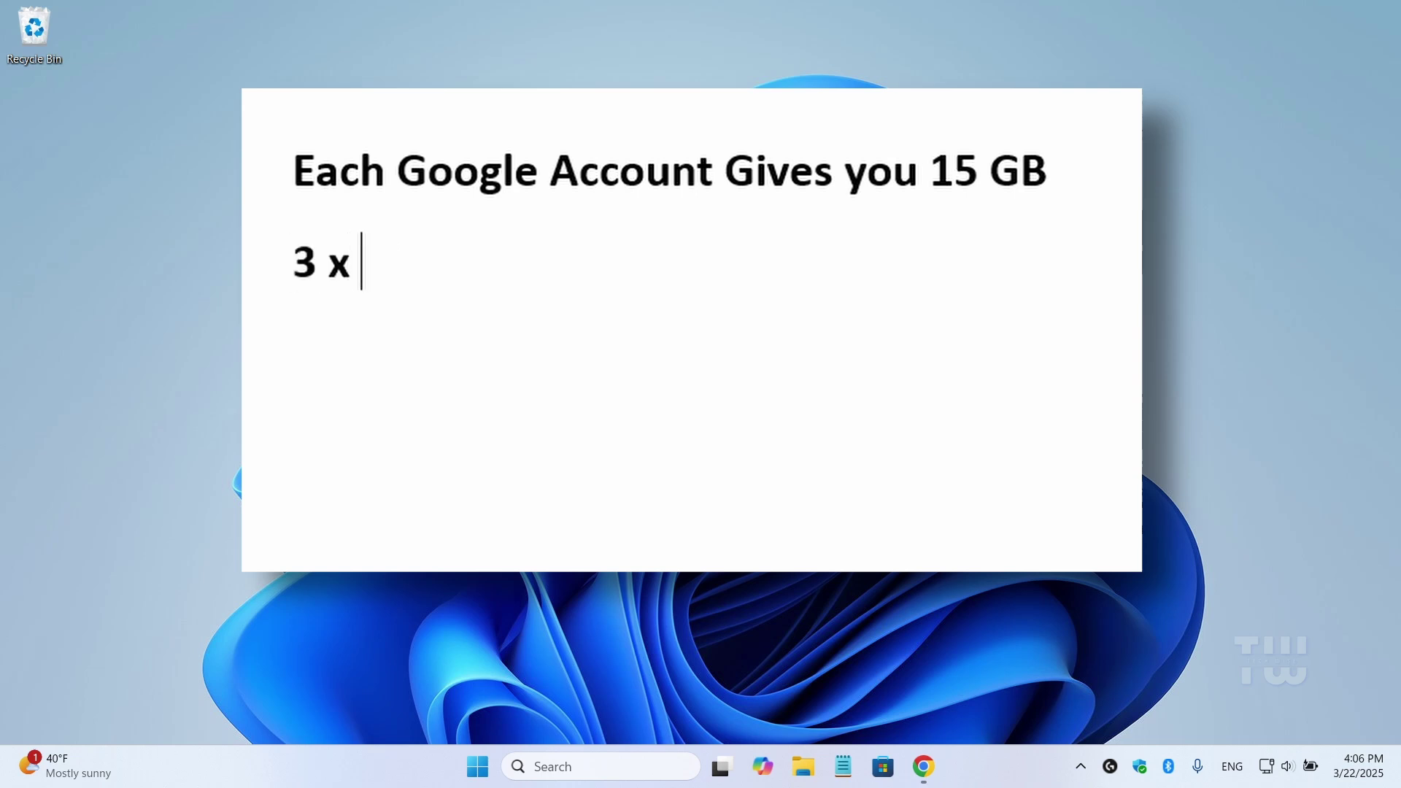
type("15 = 4")
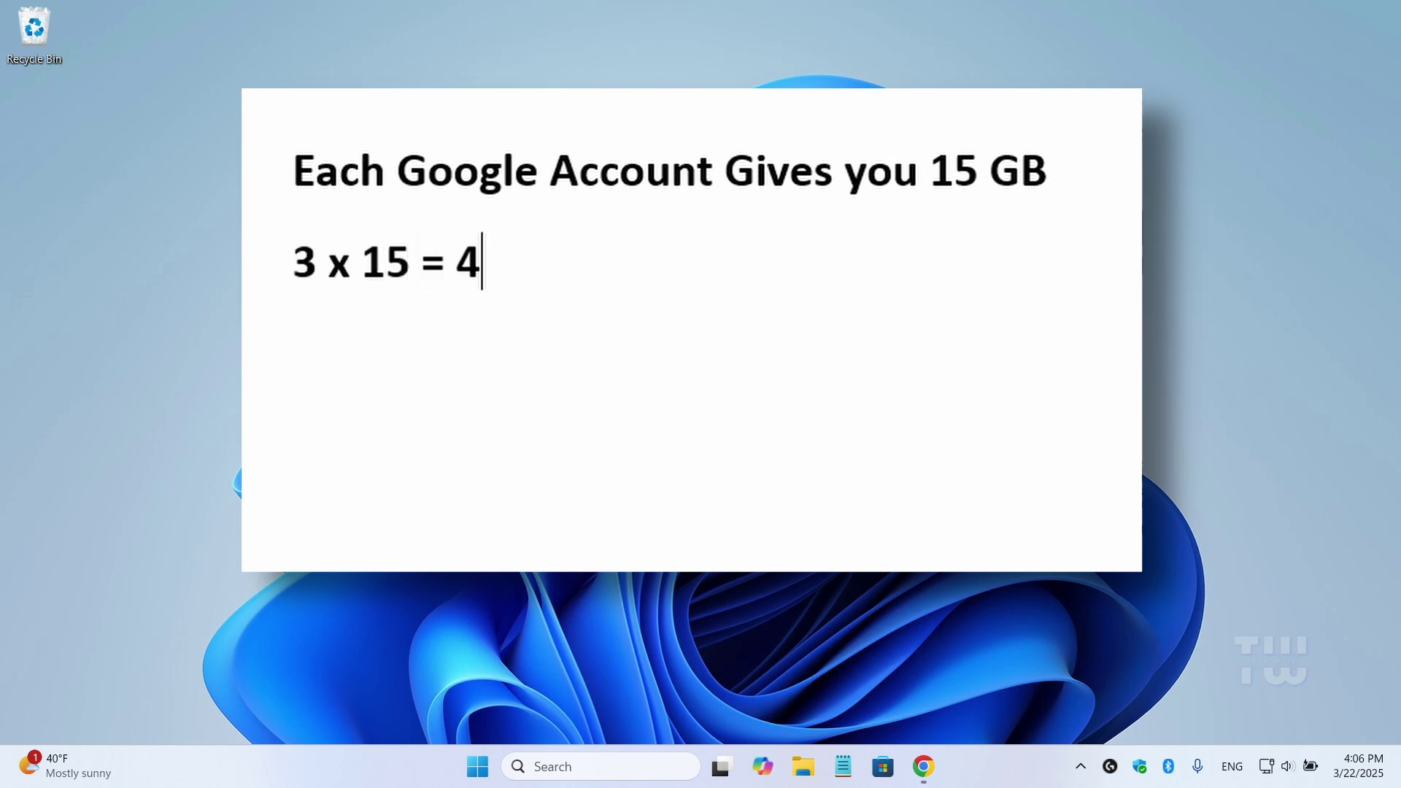
type("5 GB")
key("Return")
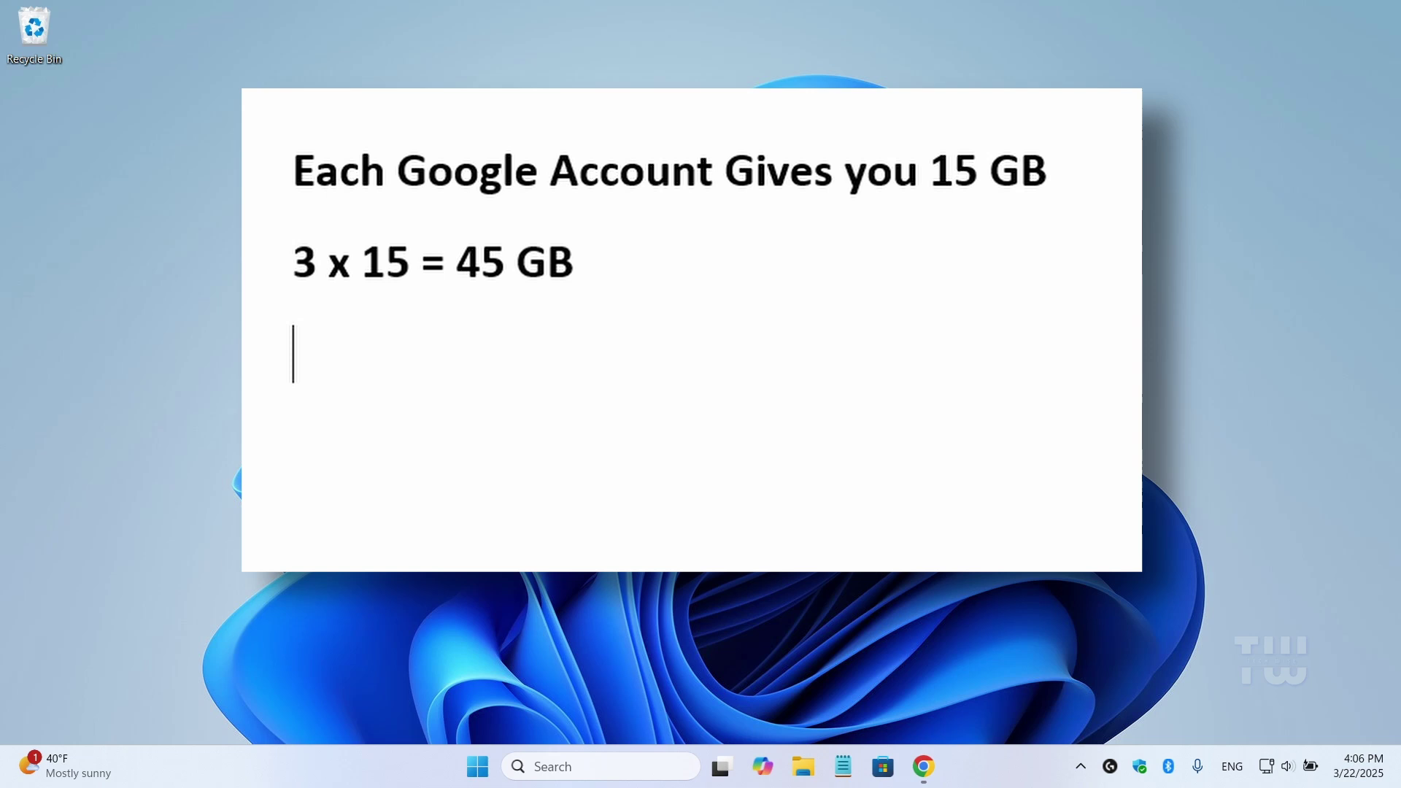
type("7 x ")
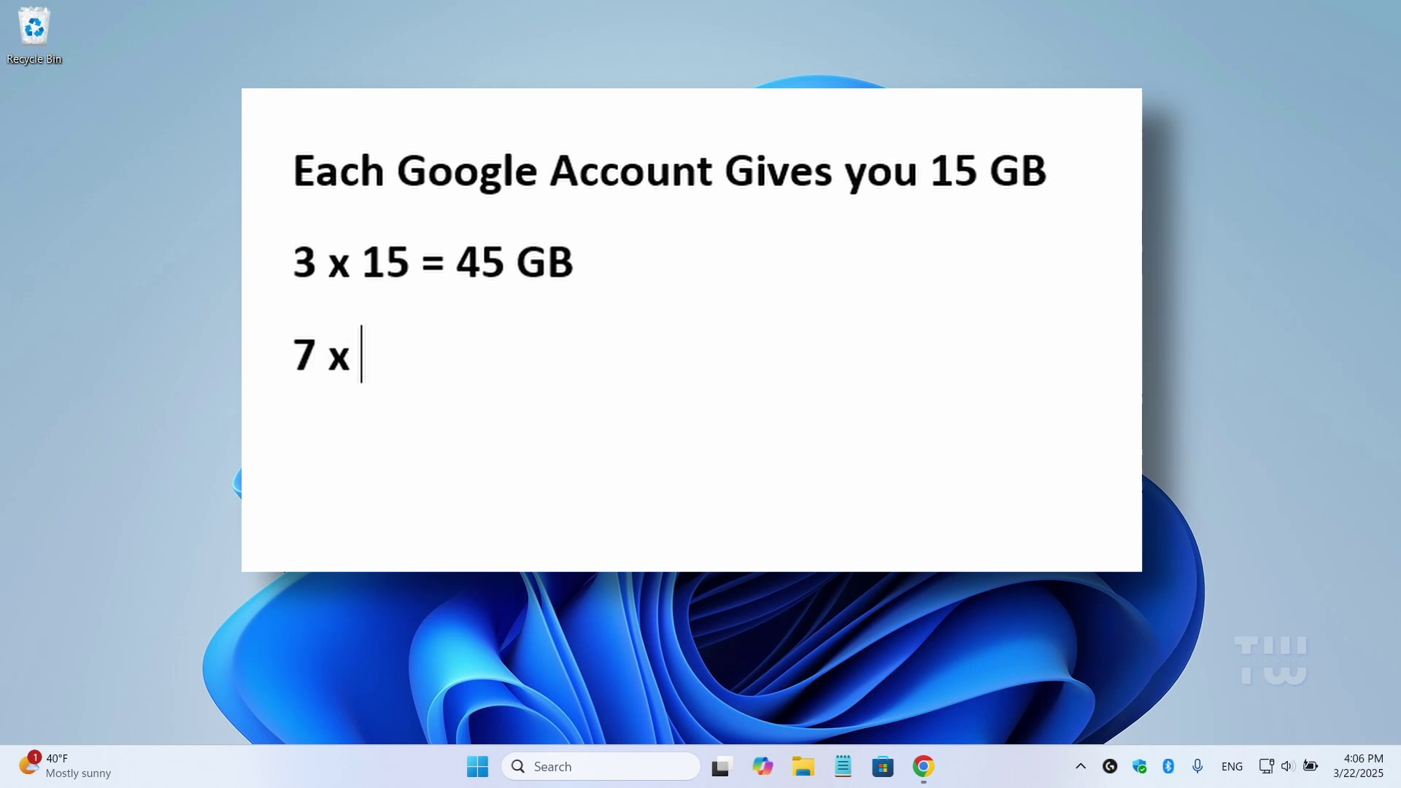
type("15 = ")
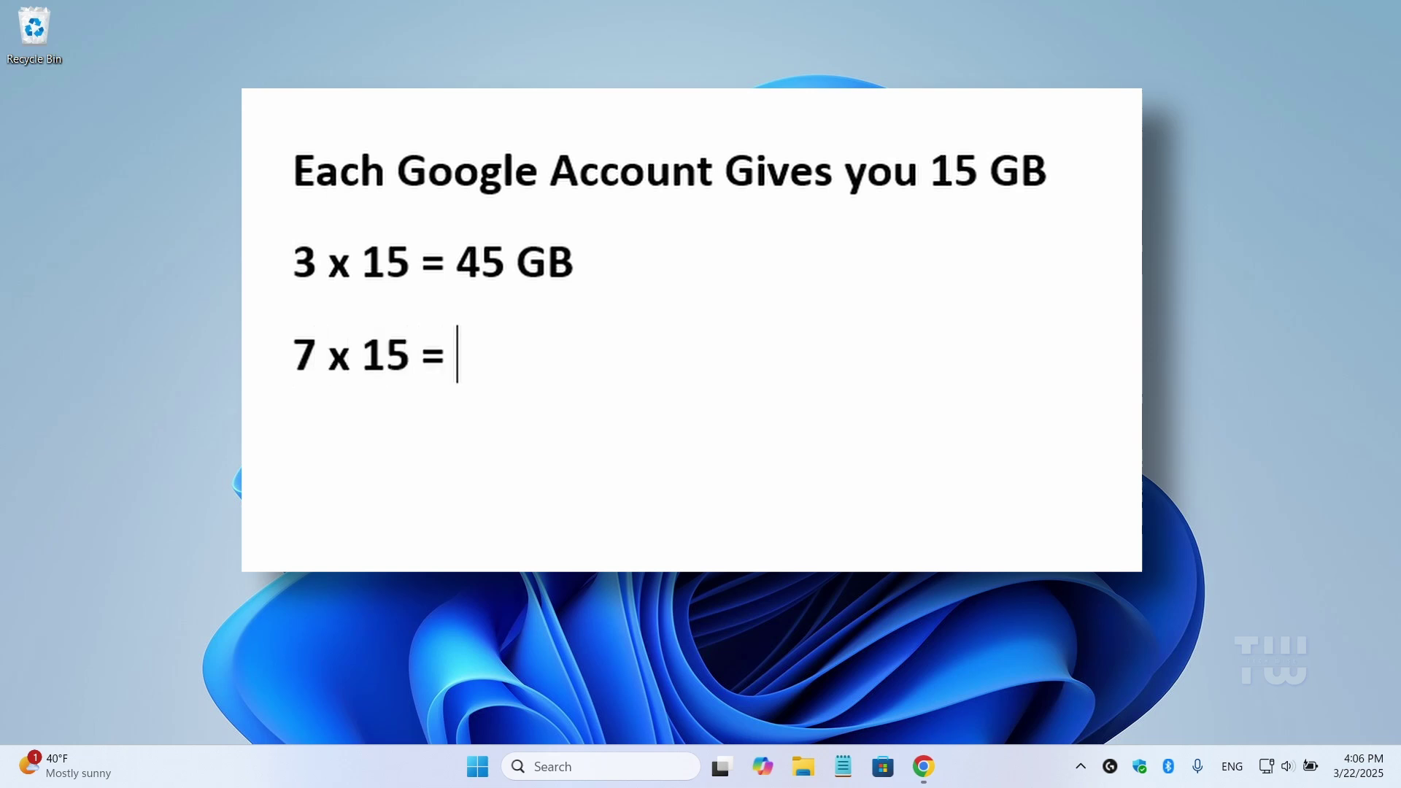
type("105 GB")
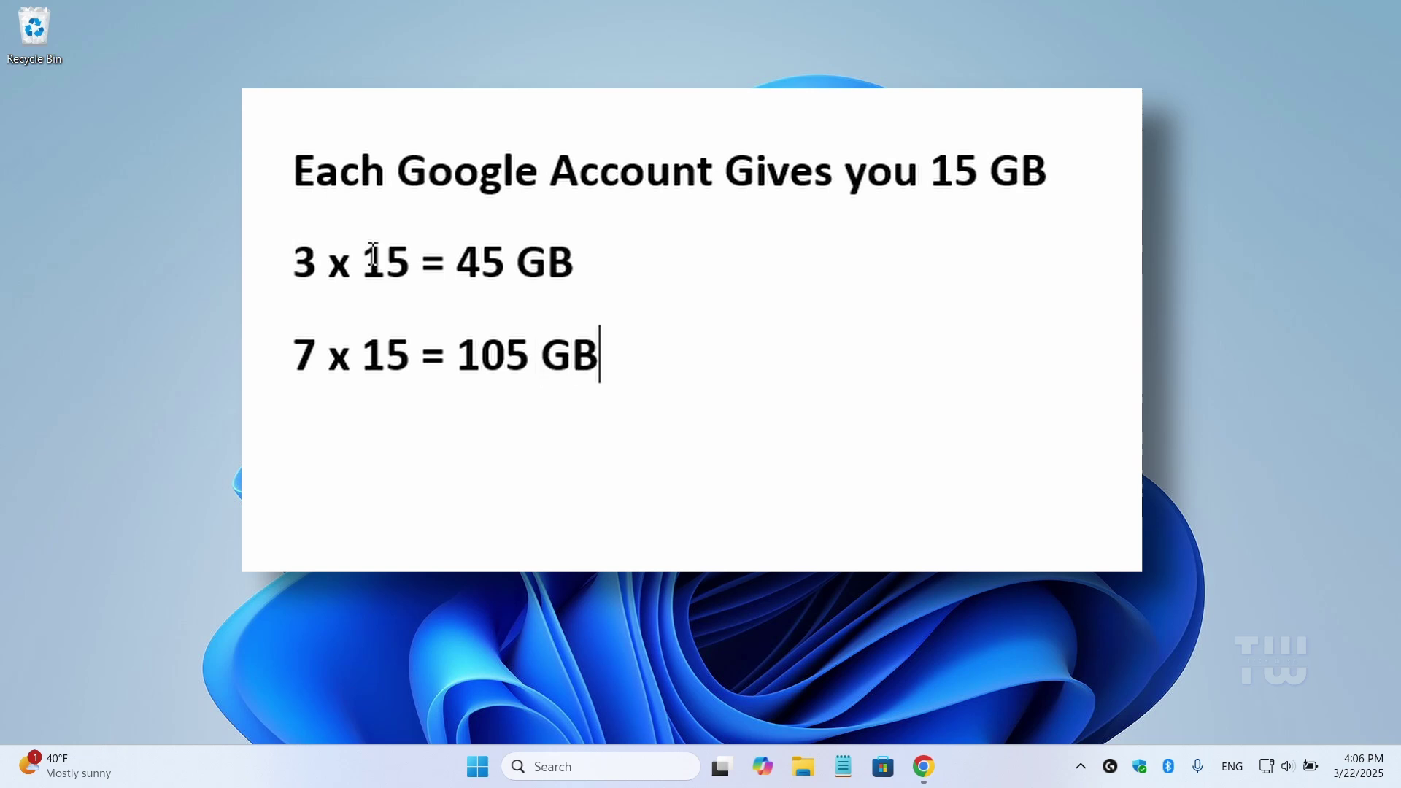
key("Return")
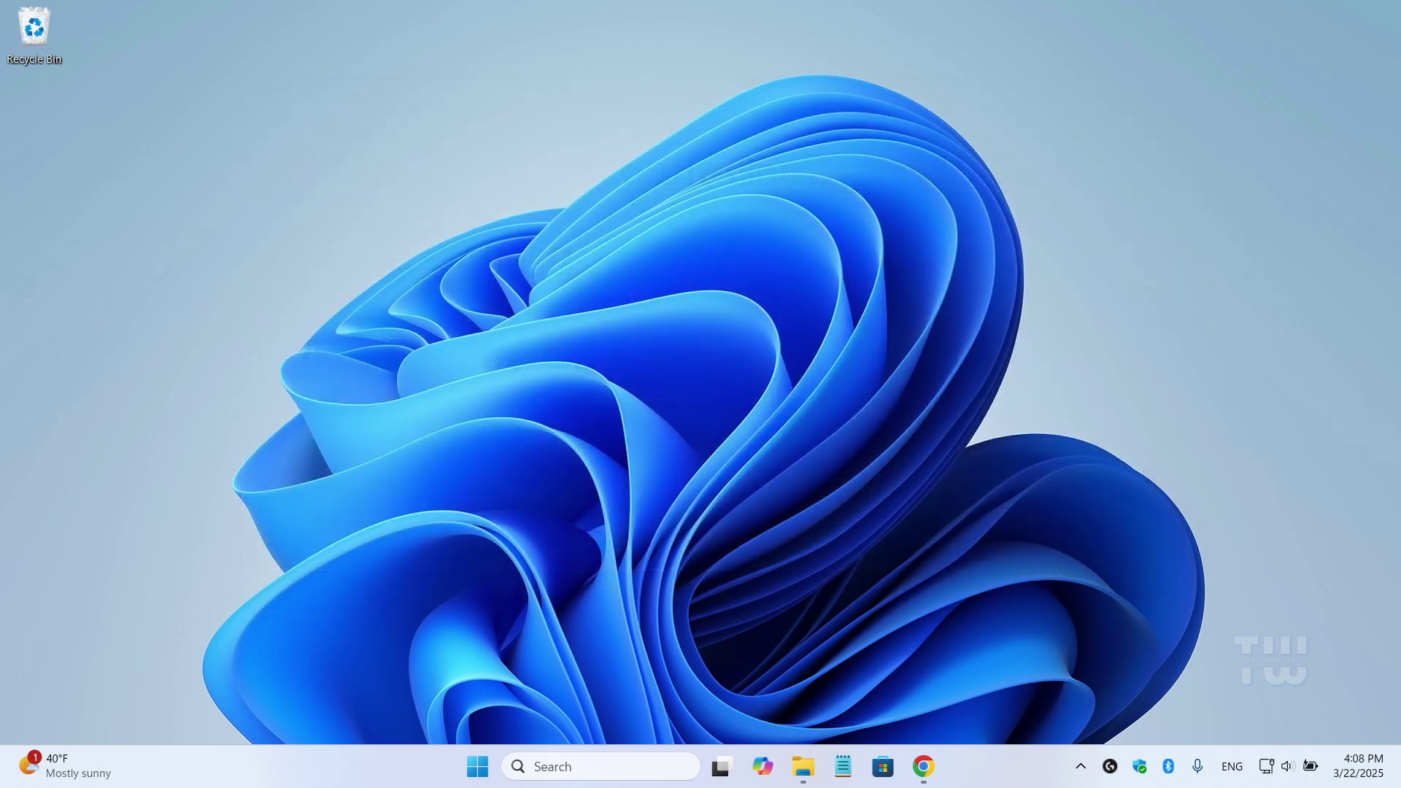
Step: In the Create your Google Account window, enter the new account's first and last name
mouse_move(923, 766)
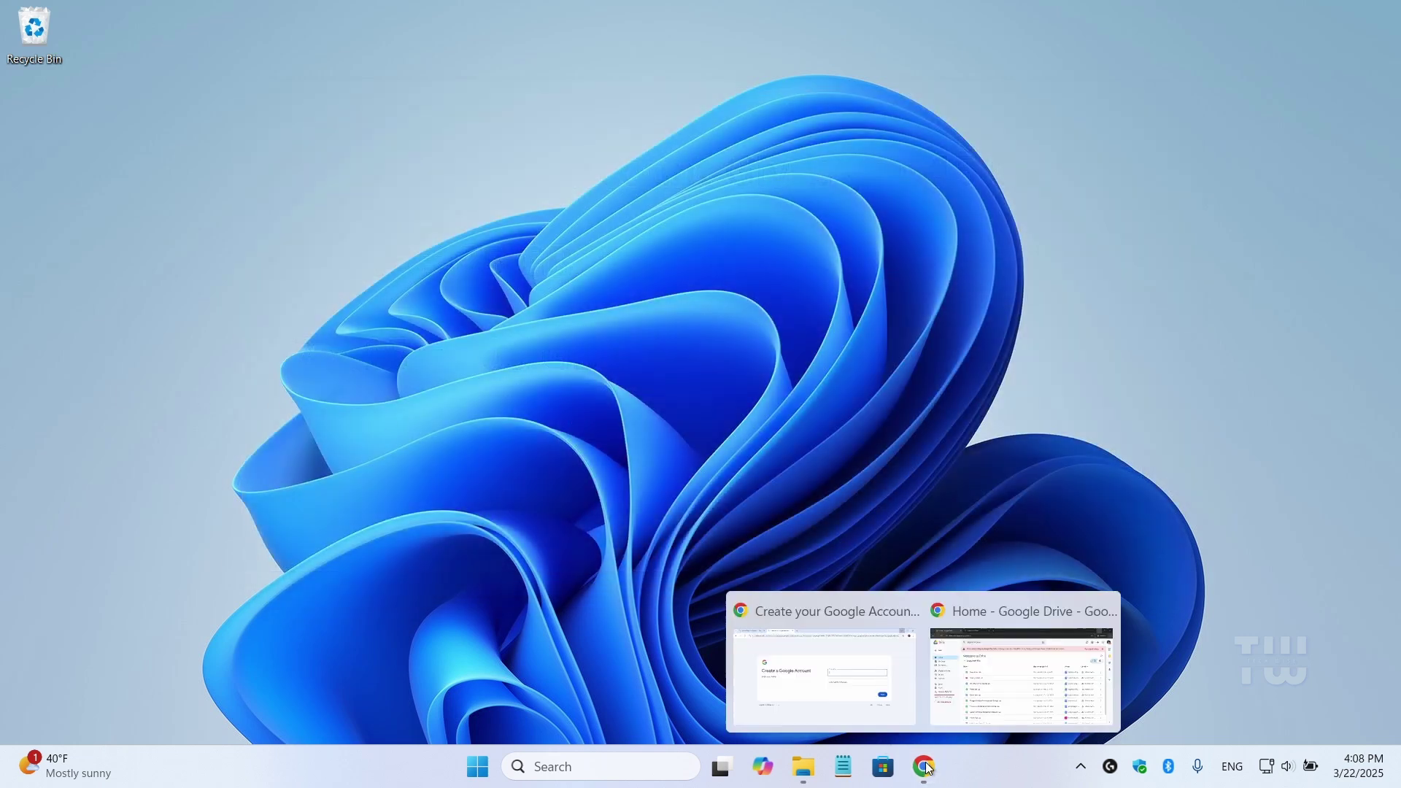
left_click(861, 679)
type("Tech")
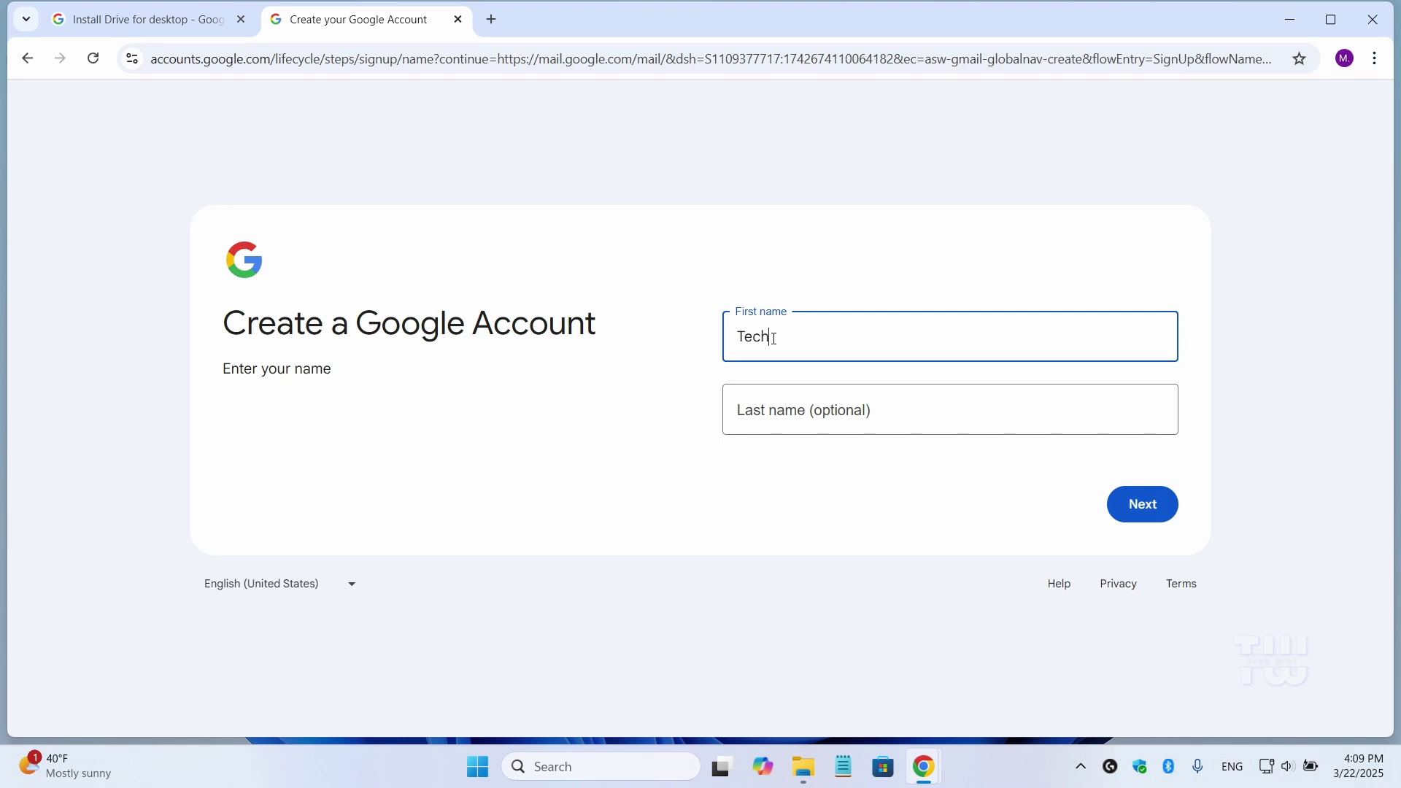
key("Tab")
type("W")
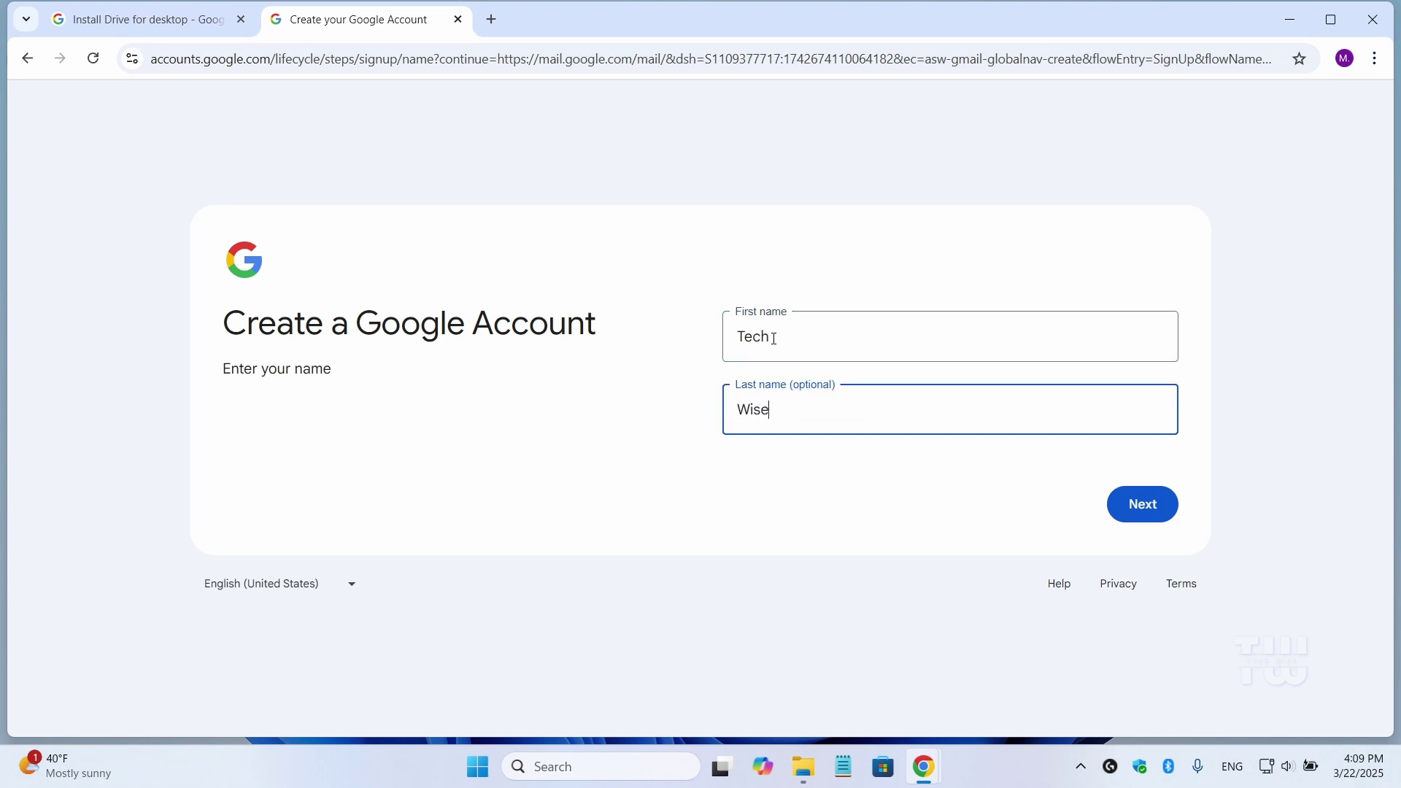
key("Return")
left_click(951, 337)
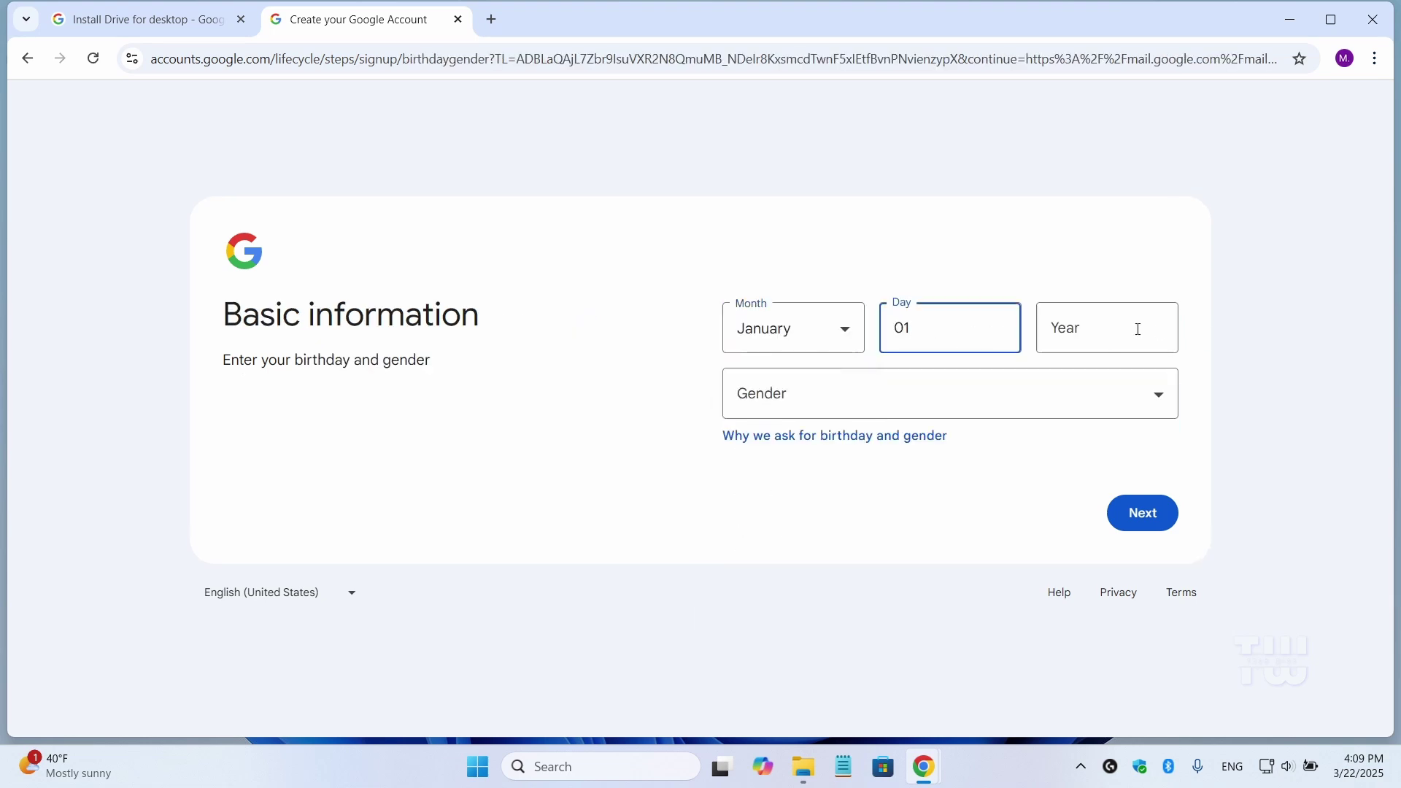
Step: Fill in the birthday and confirm the first suggested Gmail address
left_click(1138, 329)
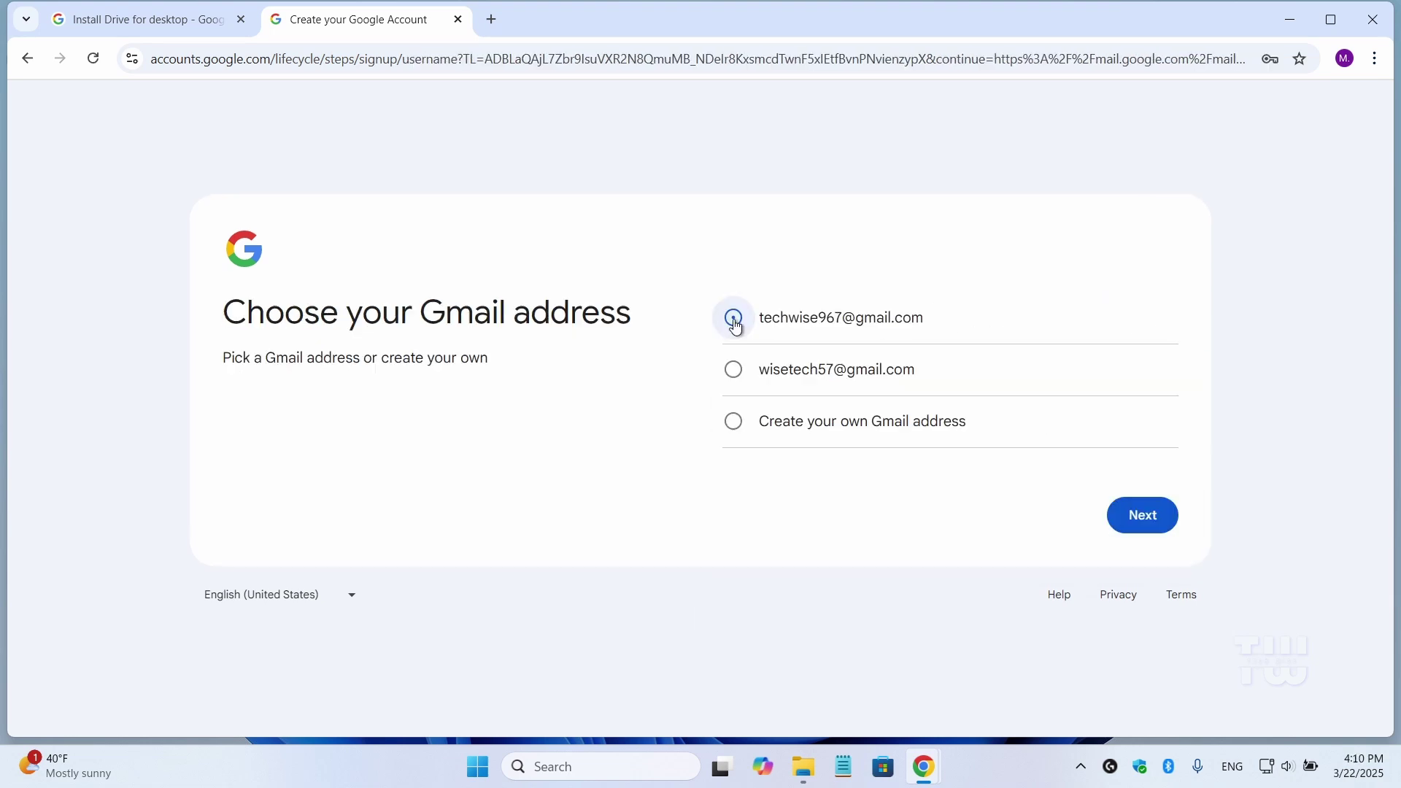
left_click(734, 318)
left_click(1146, 516)
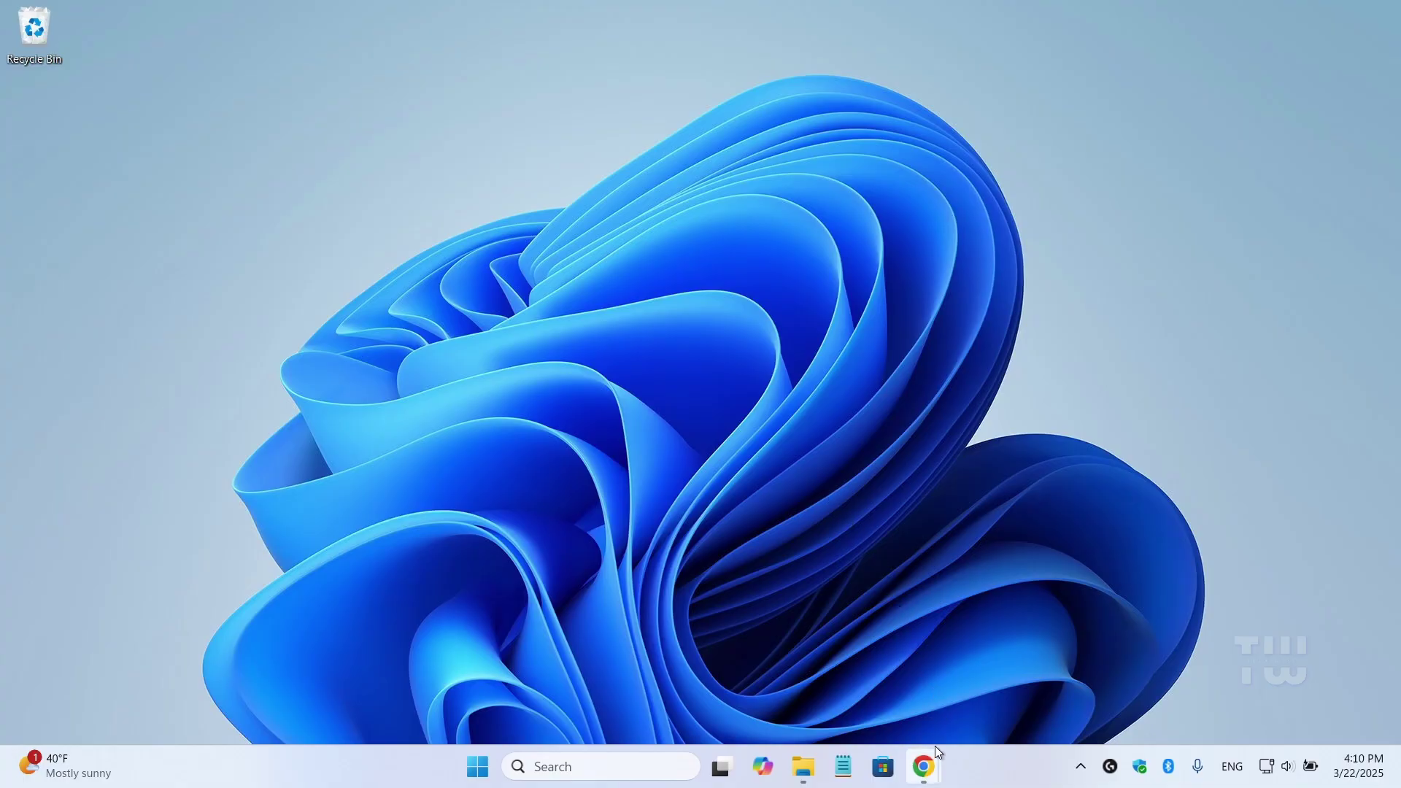
Step: Bring up the Install Drive for desktop help article and look over its heading
mouse_move(927, 768)
left_click(858, 699)
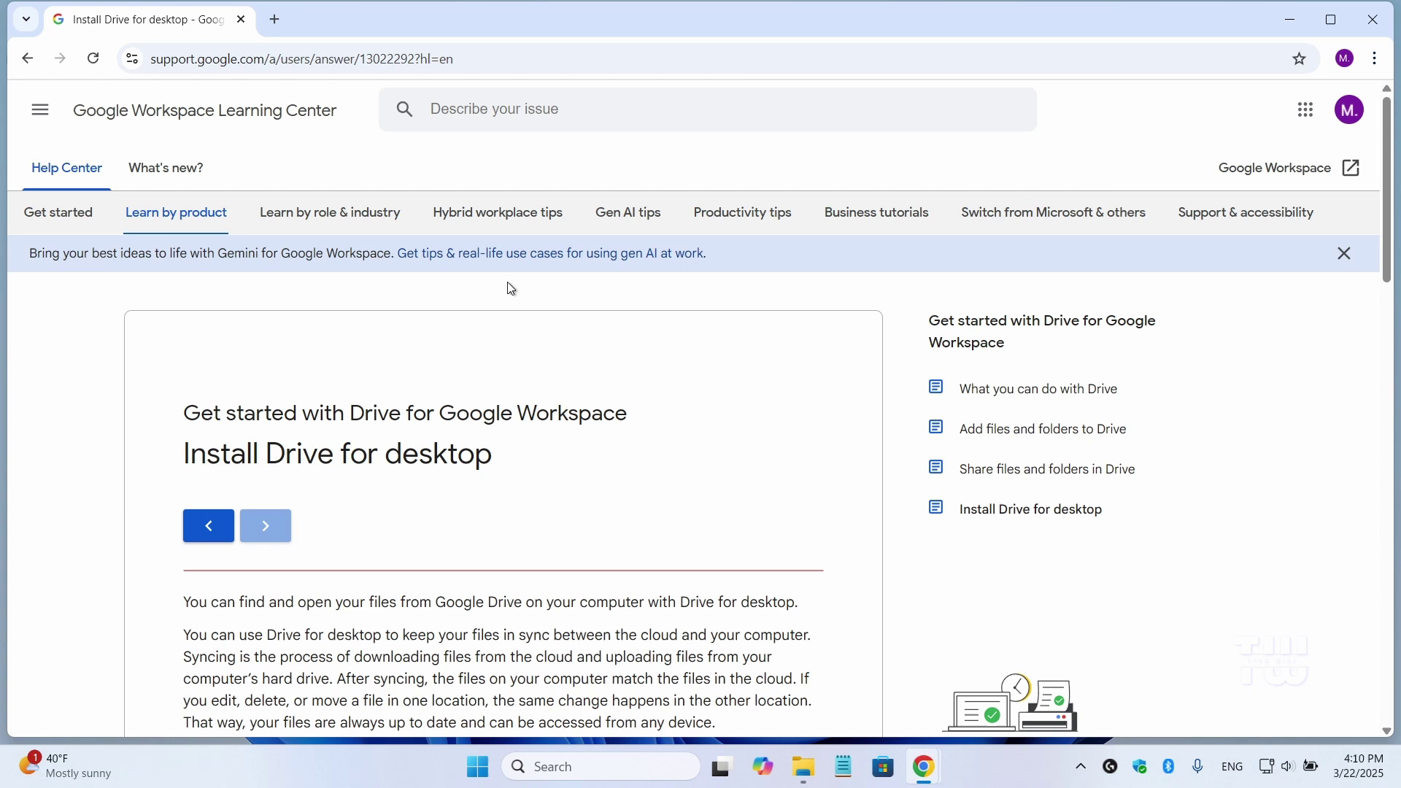
scroll(519, 301, "down", 1)
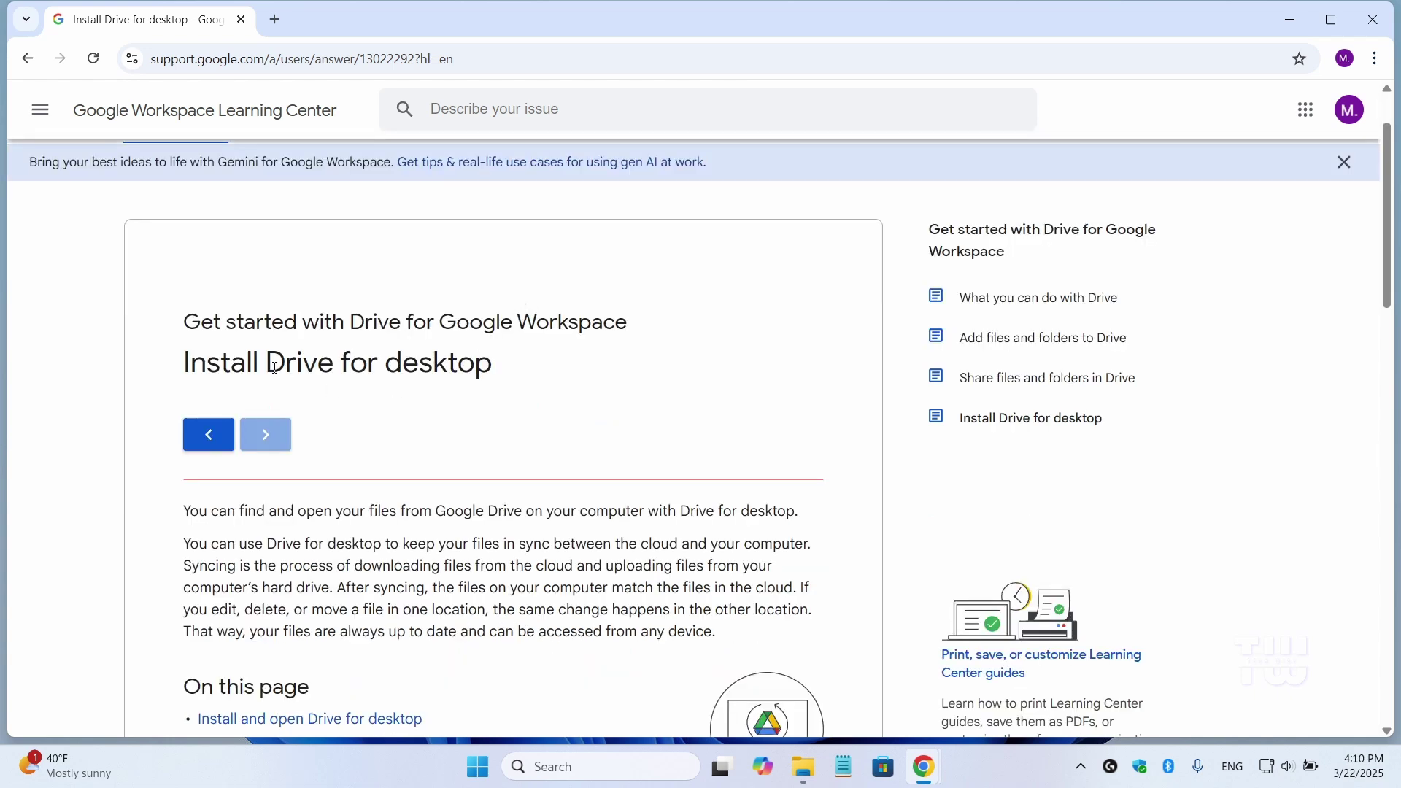
left_click_drag(436, 323, 524, 327)
left_click(471, 380)
scroll(532, 343, "up", 1)
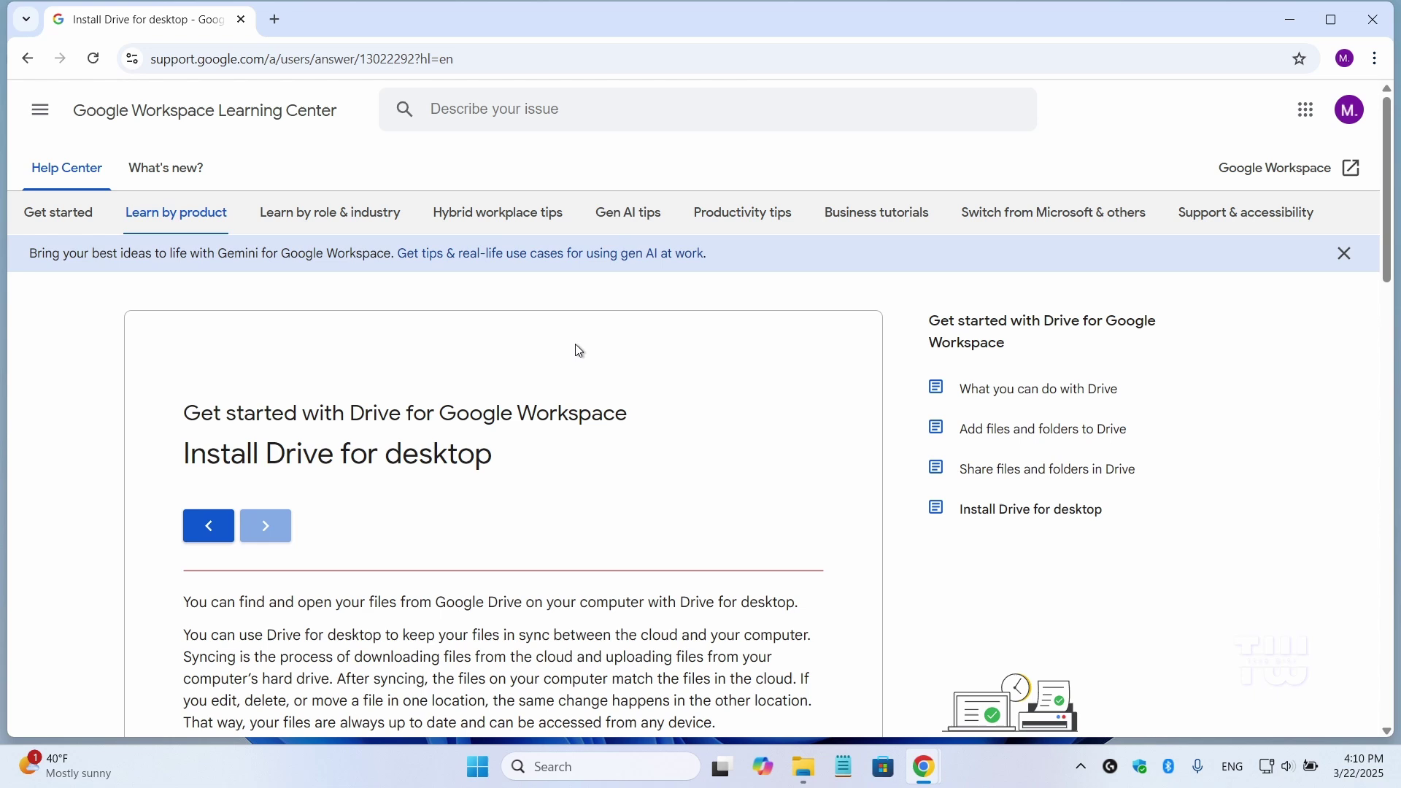
Step: Download GoogleDriveSetup.exe for Windows and show the installer in its folder
scroll(579, 351, "down", 5)
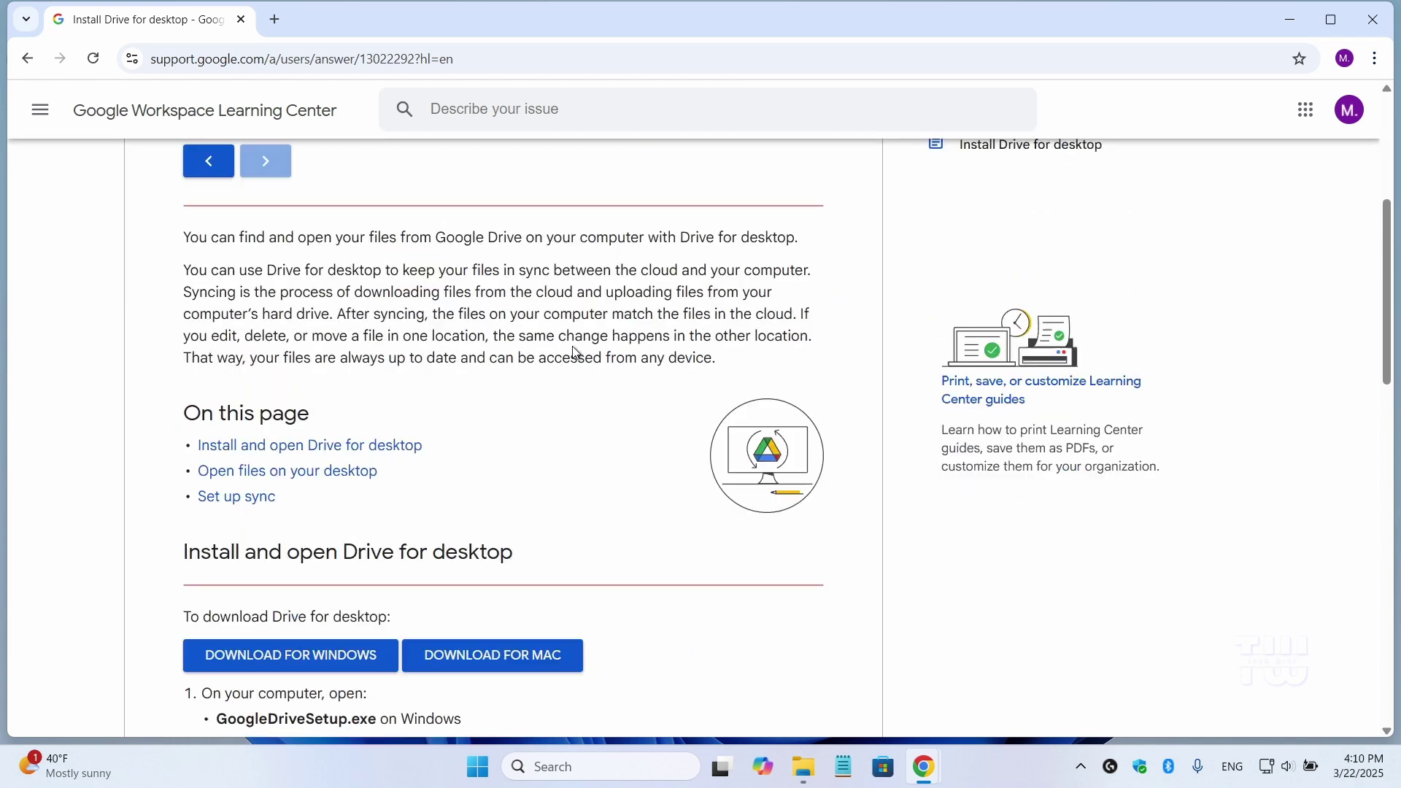
scroll(573, 349, "down", 3)
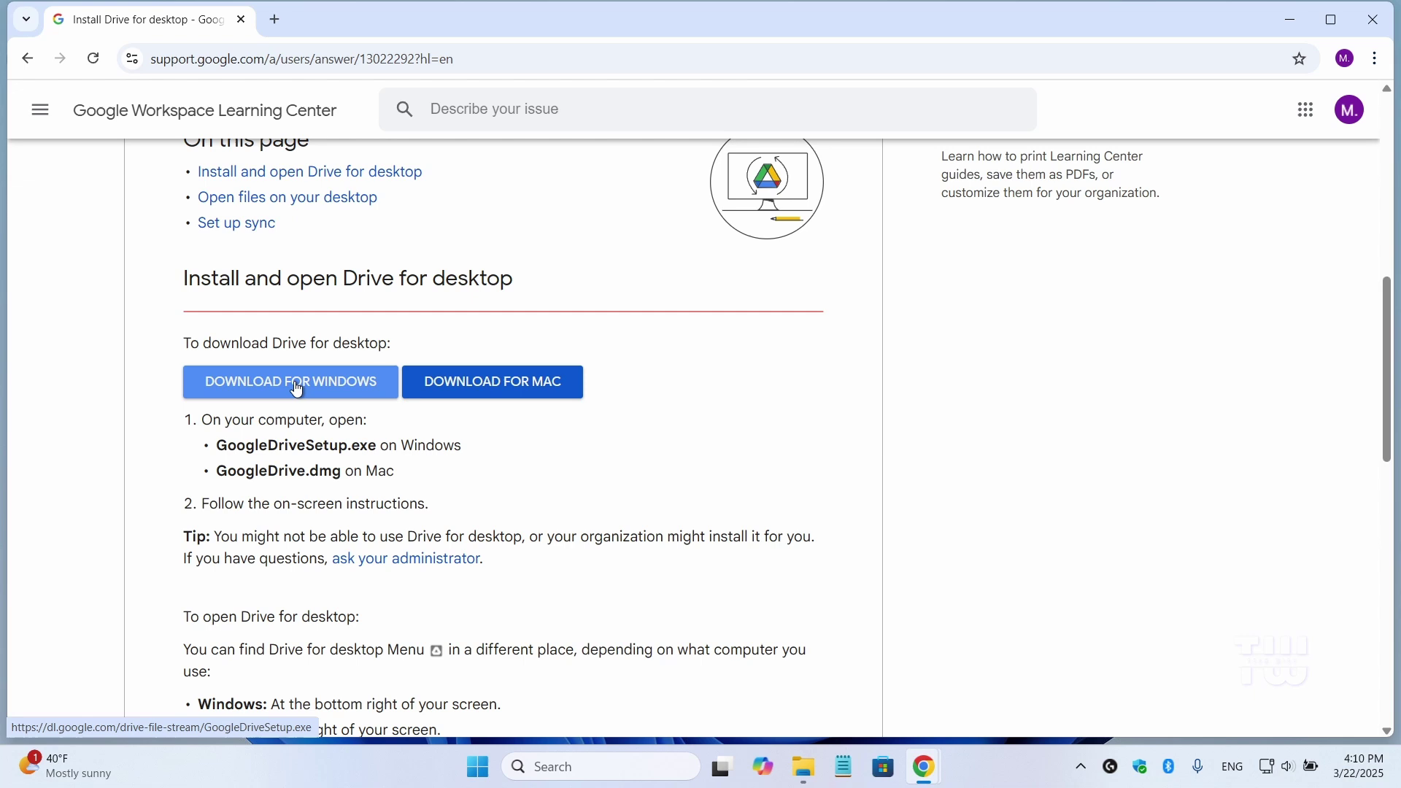
left_click(297, 389)
left_click(1313, 60)
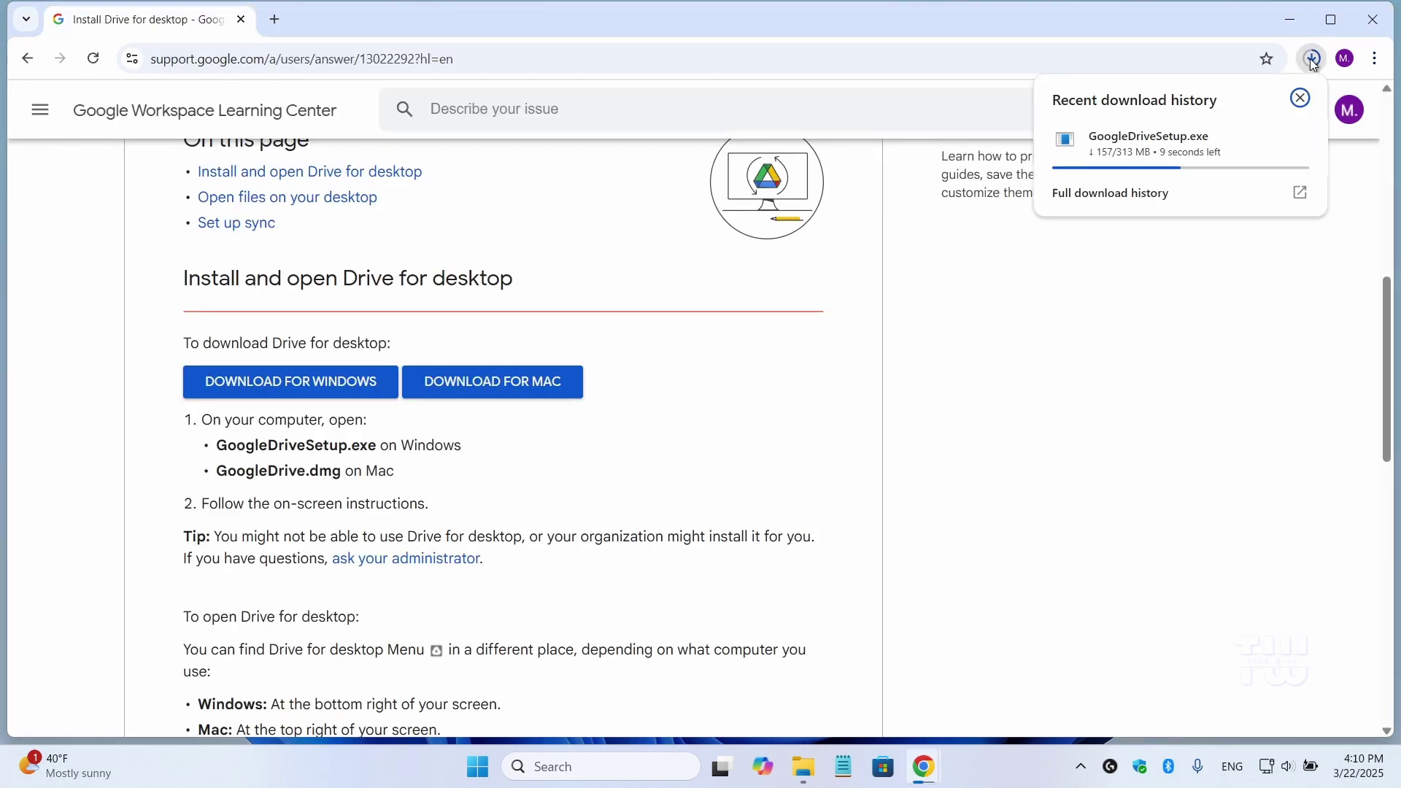
left_click(1259, 142)
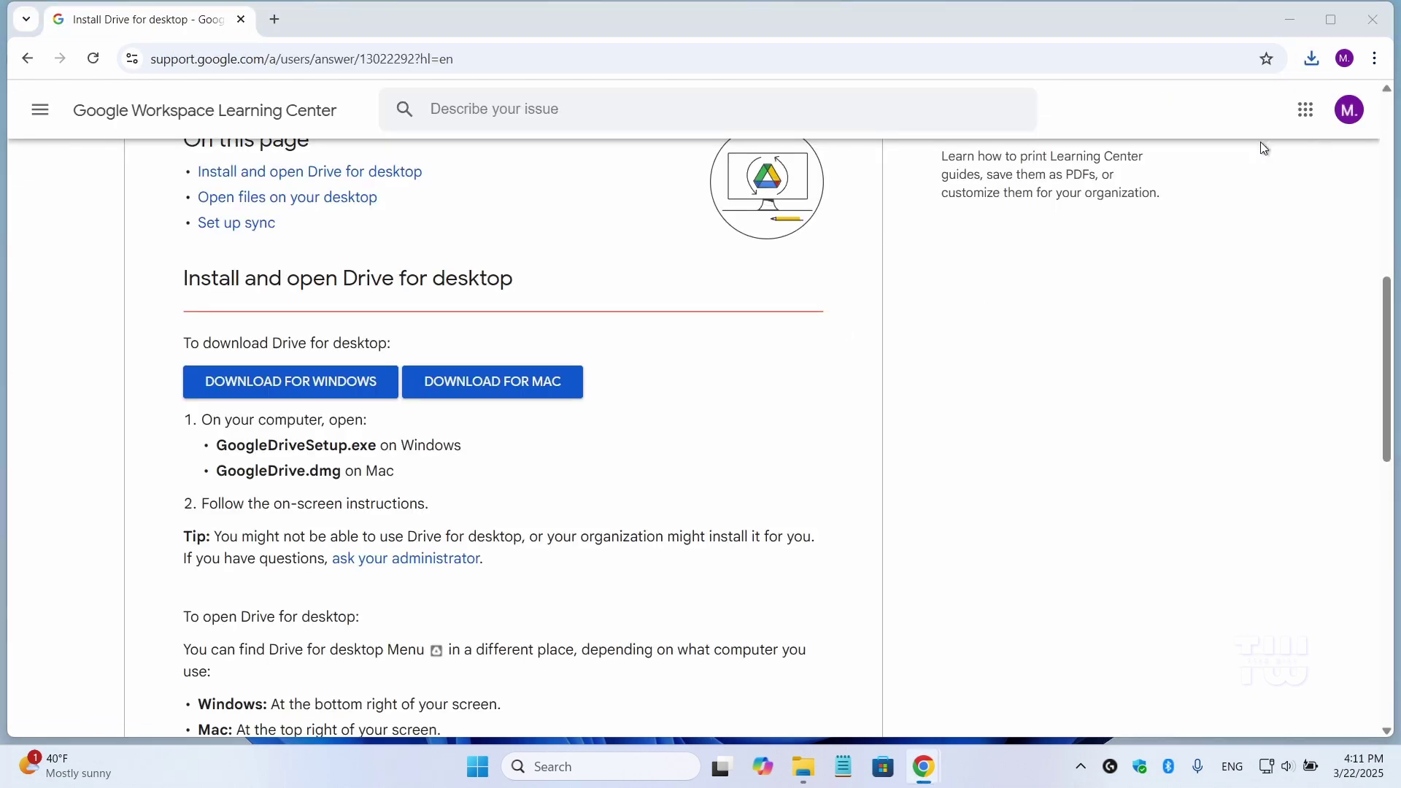
Step: Run GoogleDriveSetup.exe from Downloads, install Google Drive with a desktop shortcut, and launch it
left_click(1289, 22)
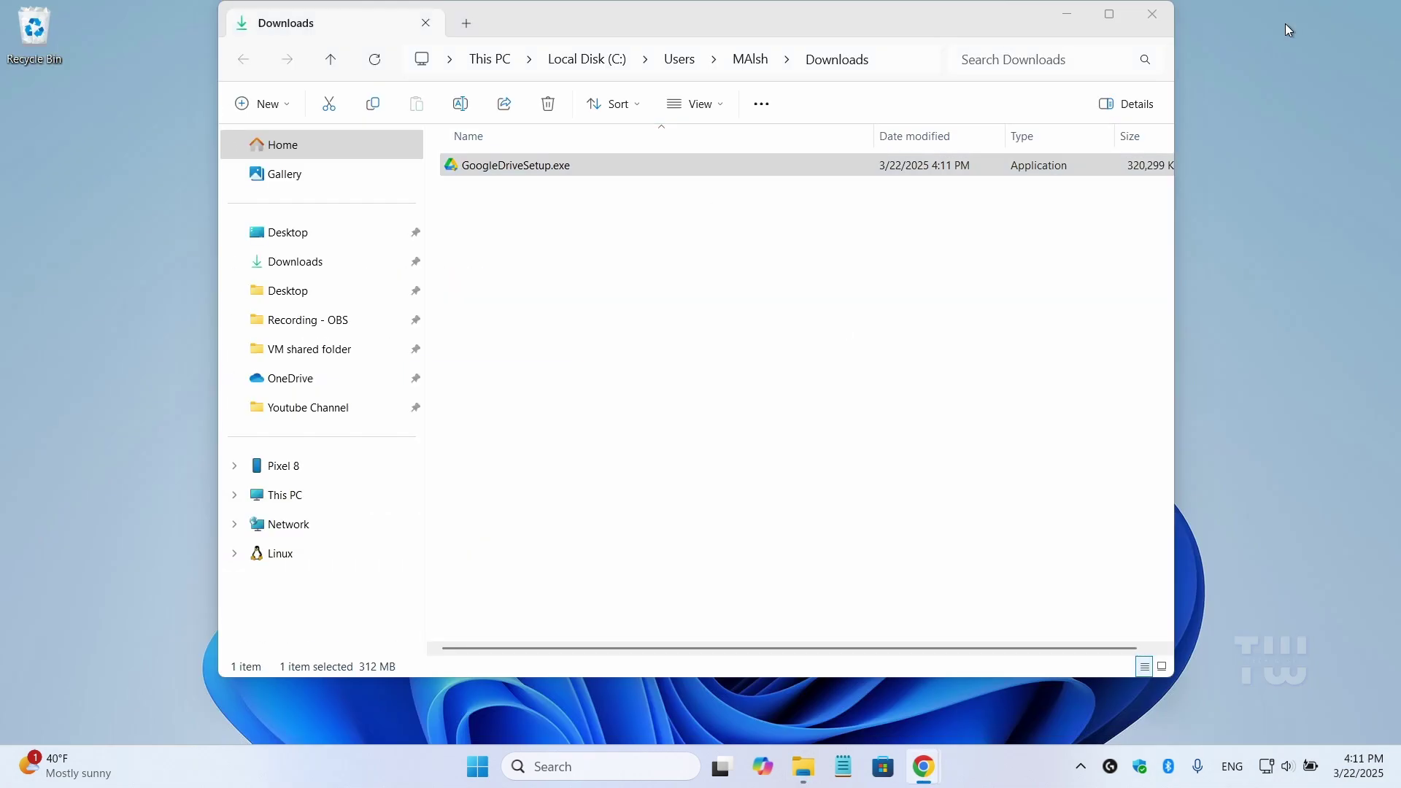
left_click(310, 261)
left_click(496, 173)
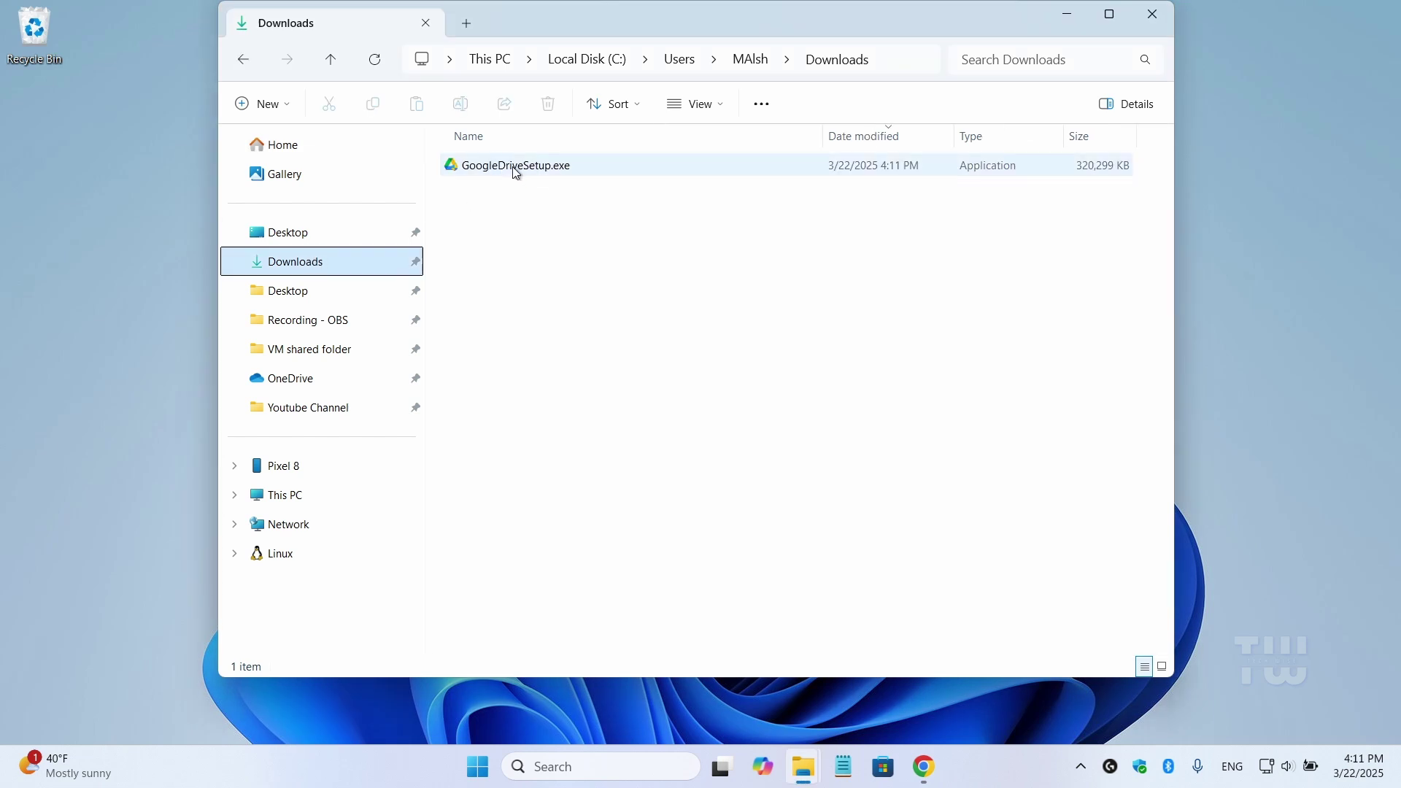
double_click(514, 169)
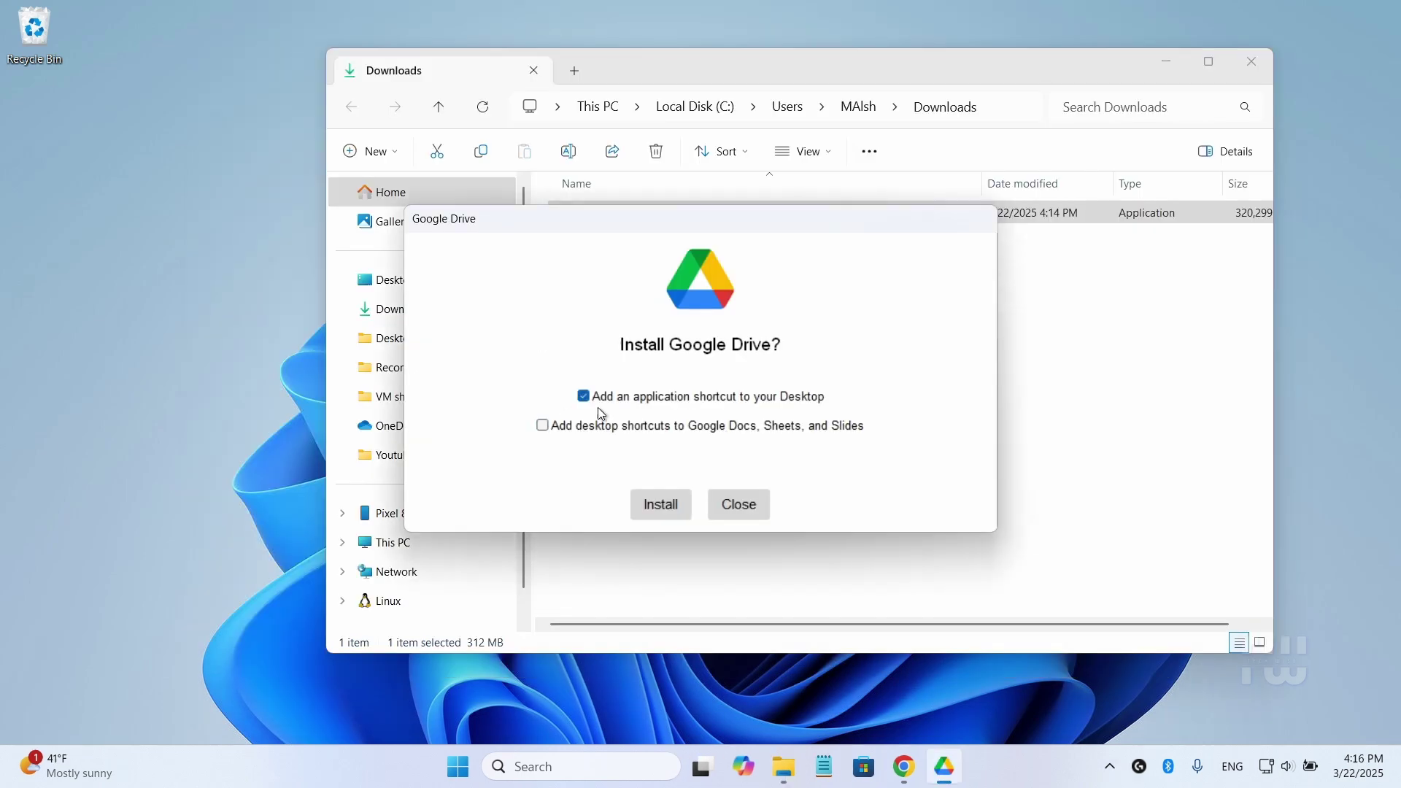
left_click(655, 510)
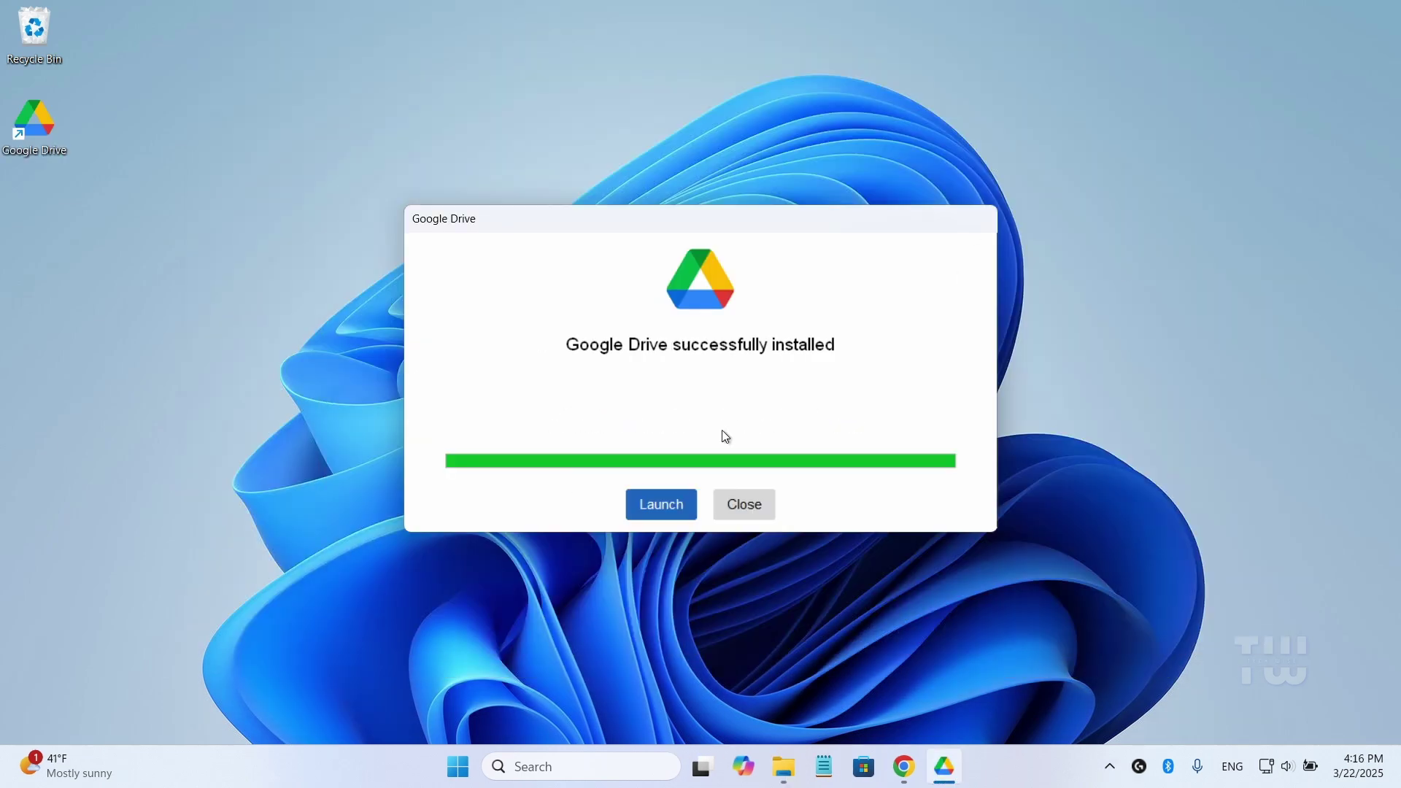
left_click(677, 507)
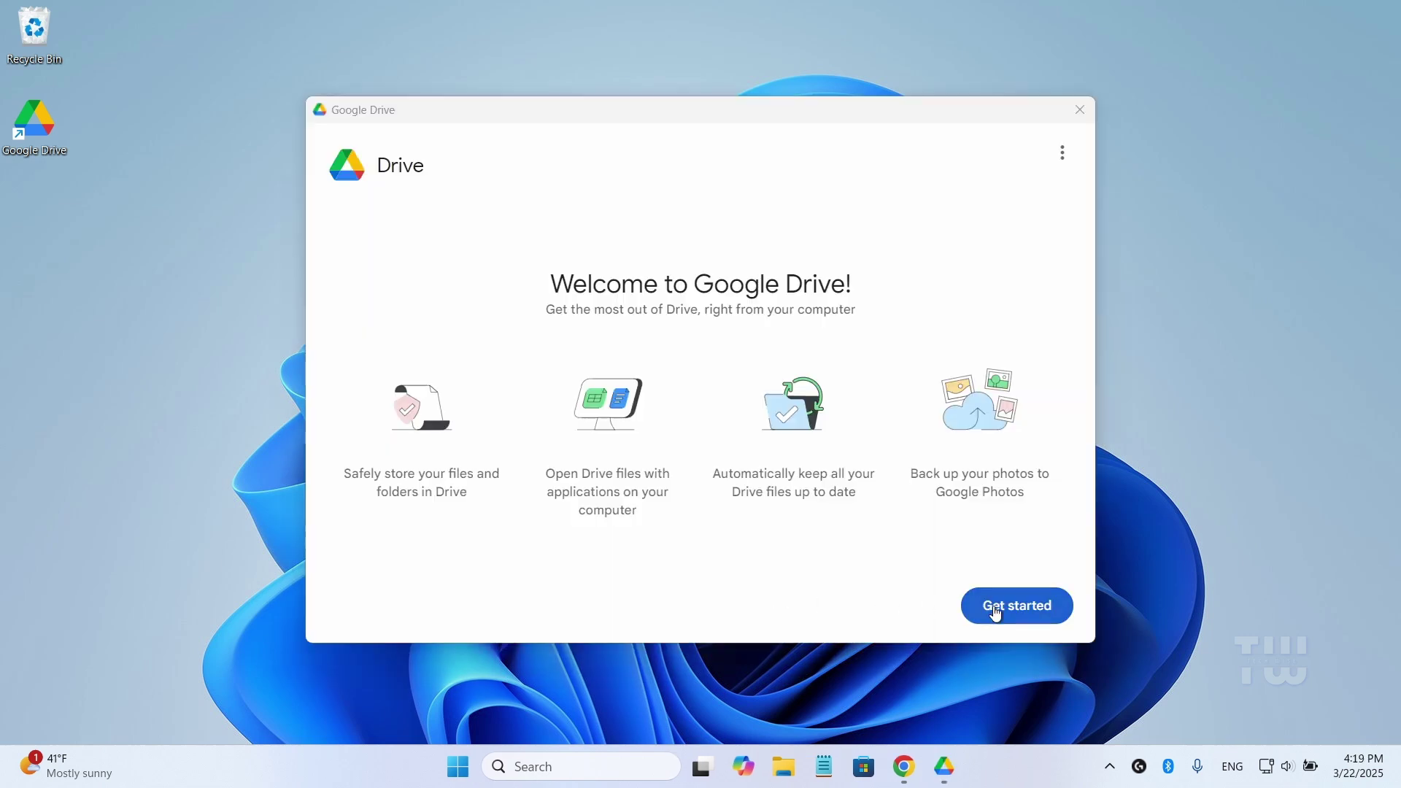
Step: Sign in to Drive for desktop with the first Google account through Chrome
left_click(997, 615)
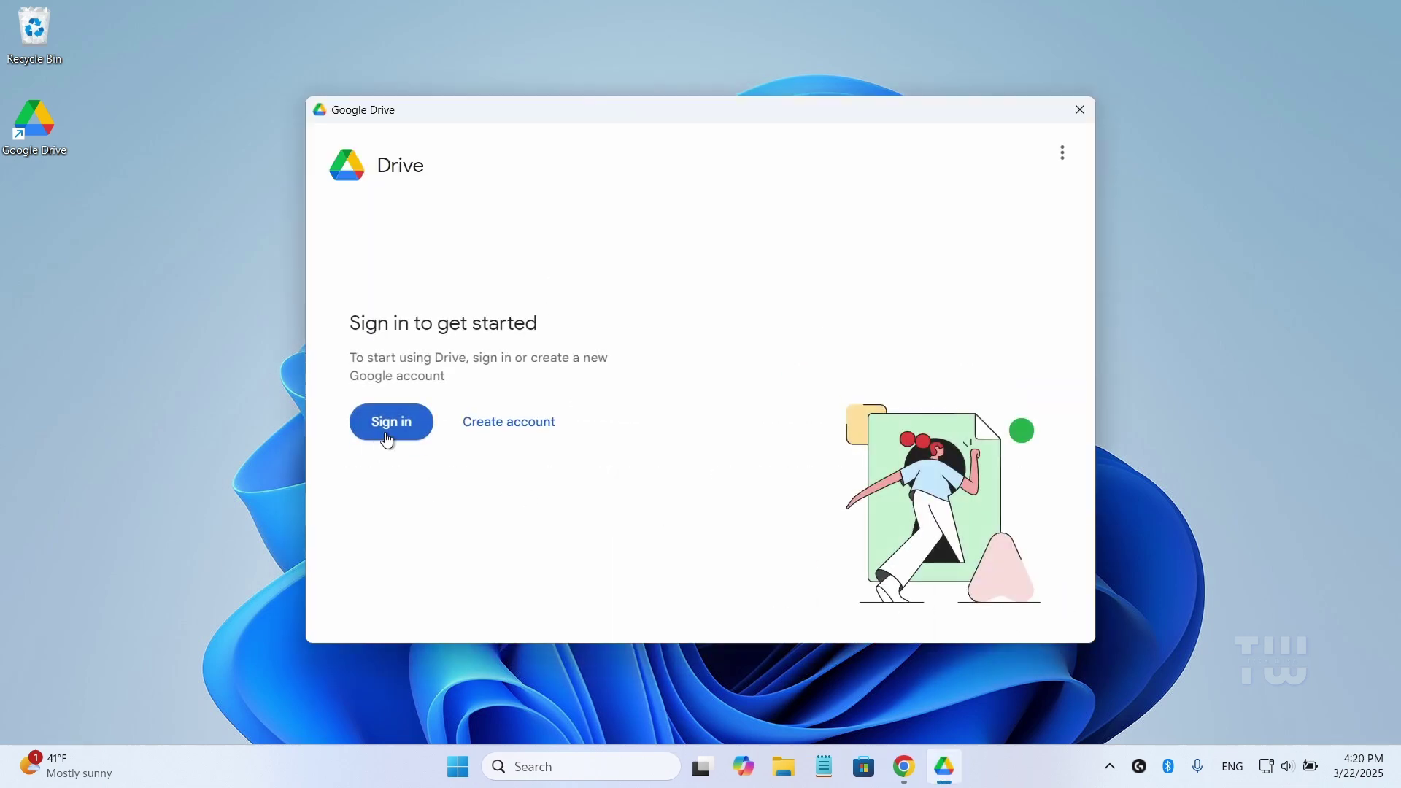
left_click(387, 438)
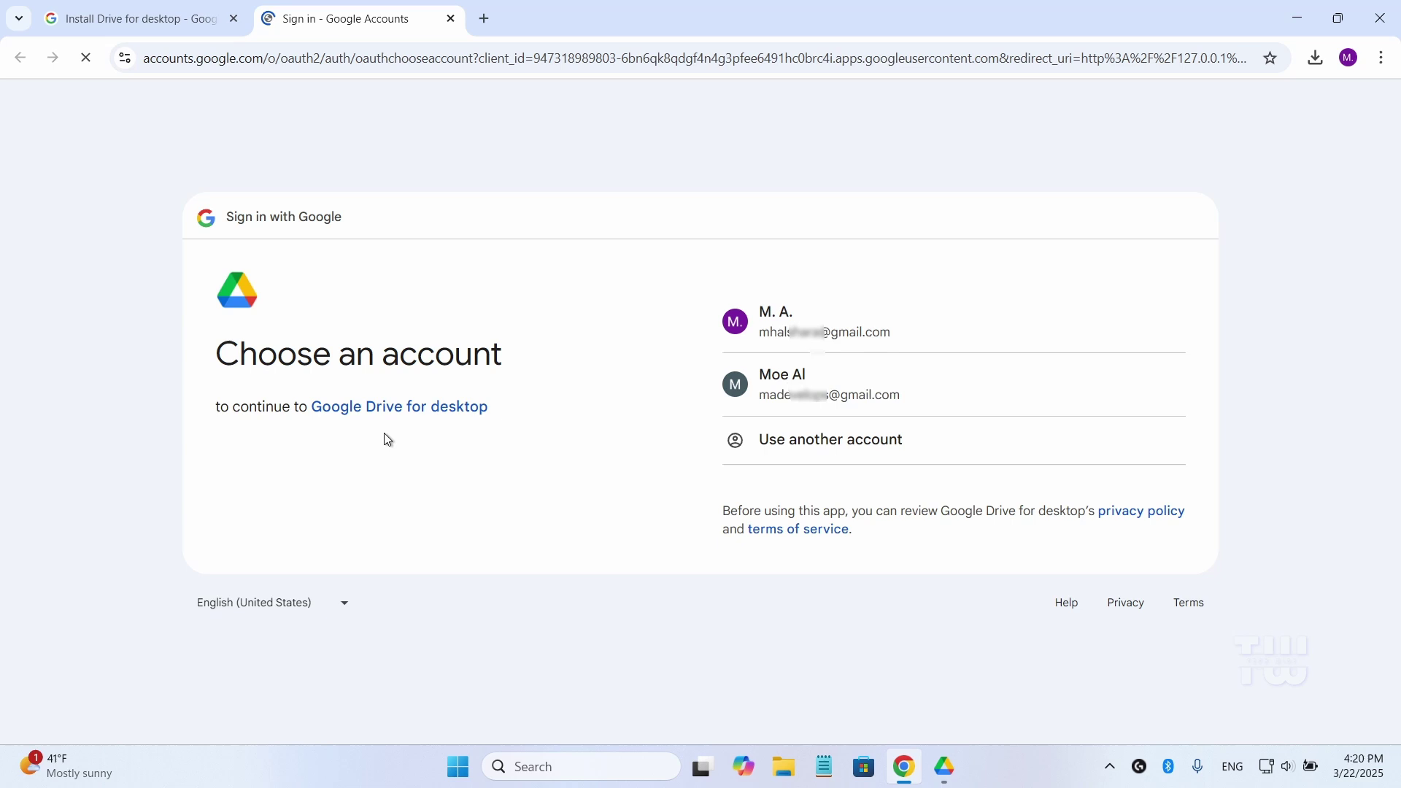
left_click(836, 338)
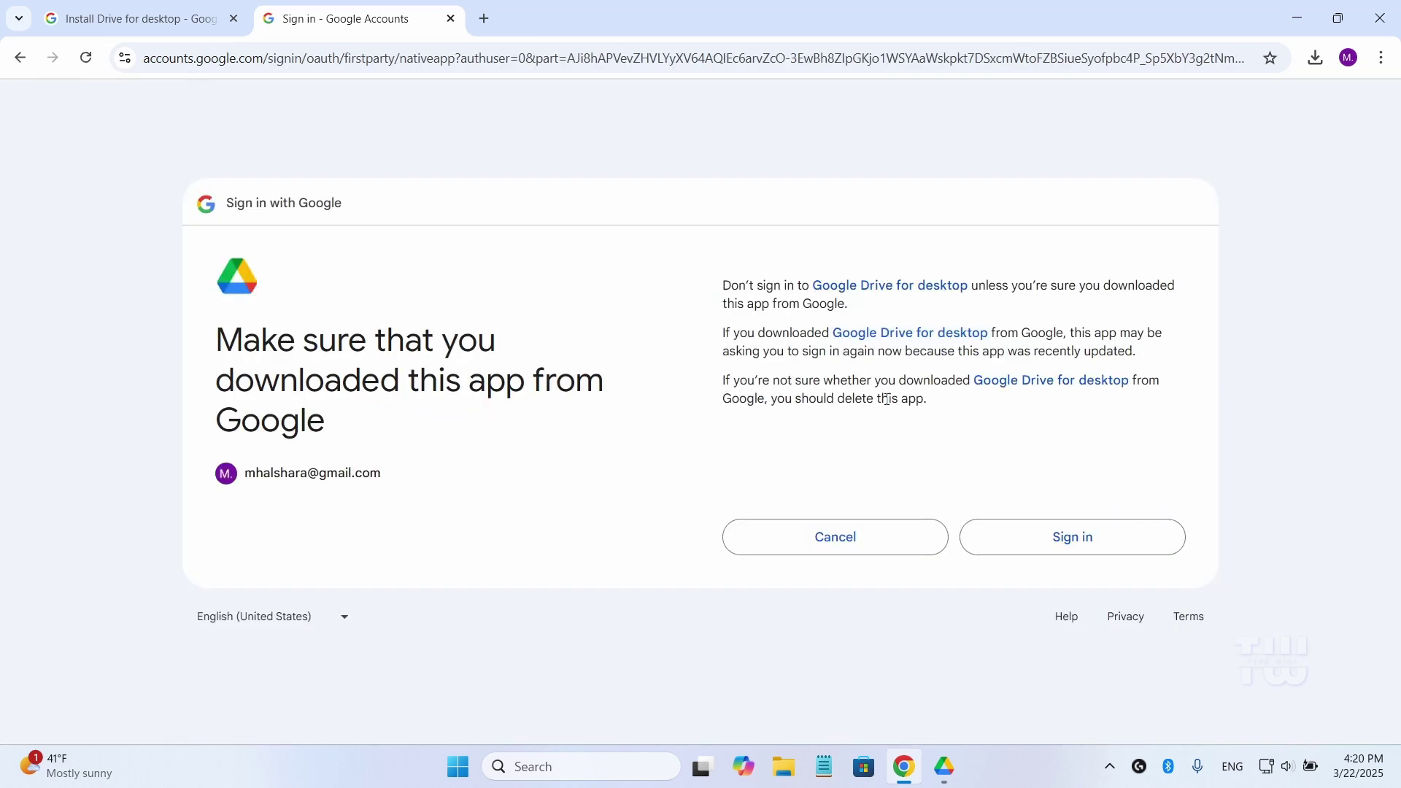
left_click(1042, 543)
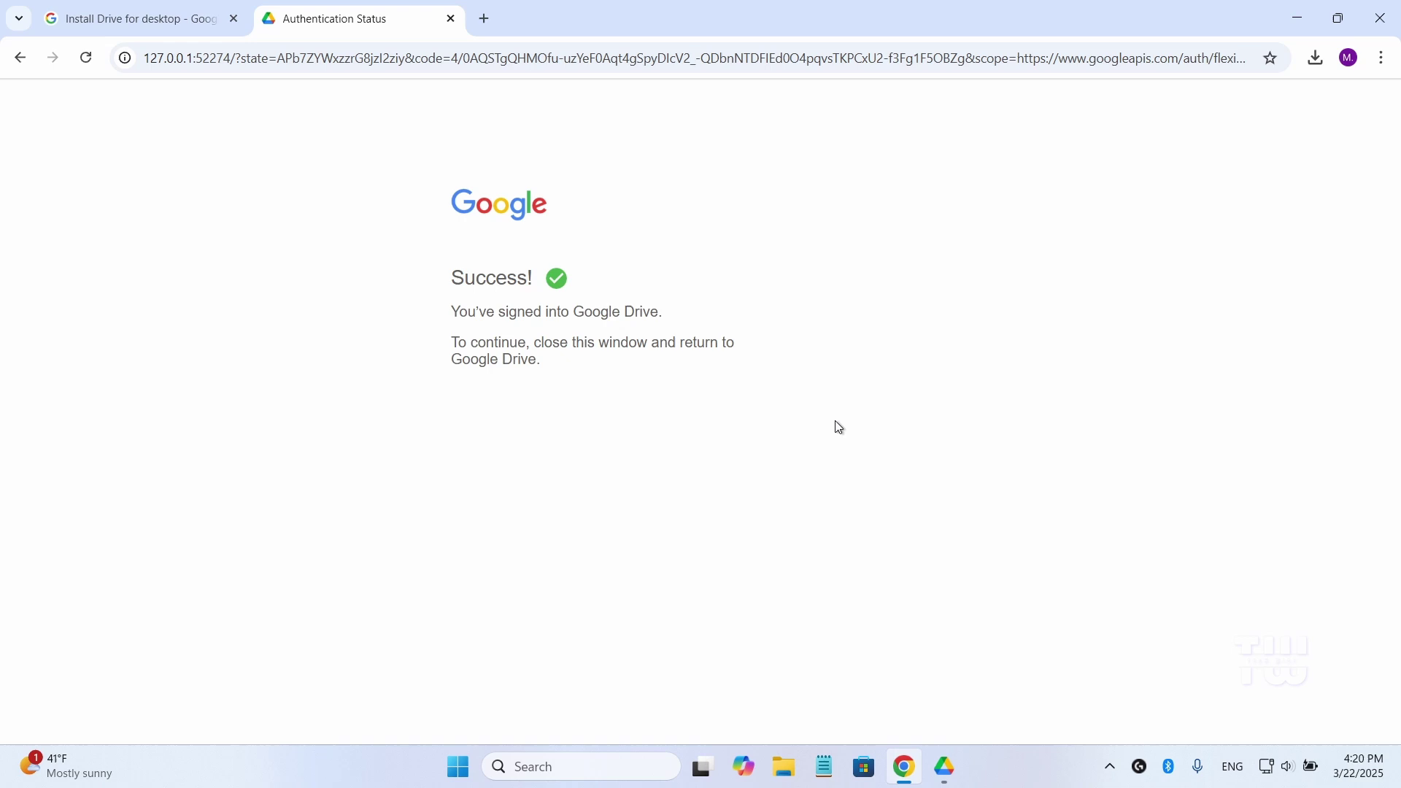
left_click(1297, 18)
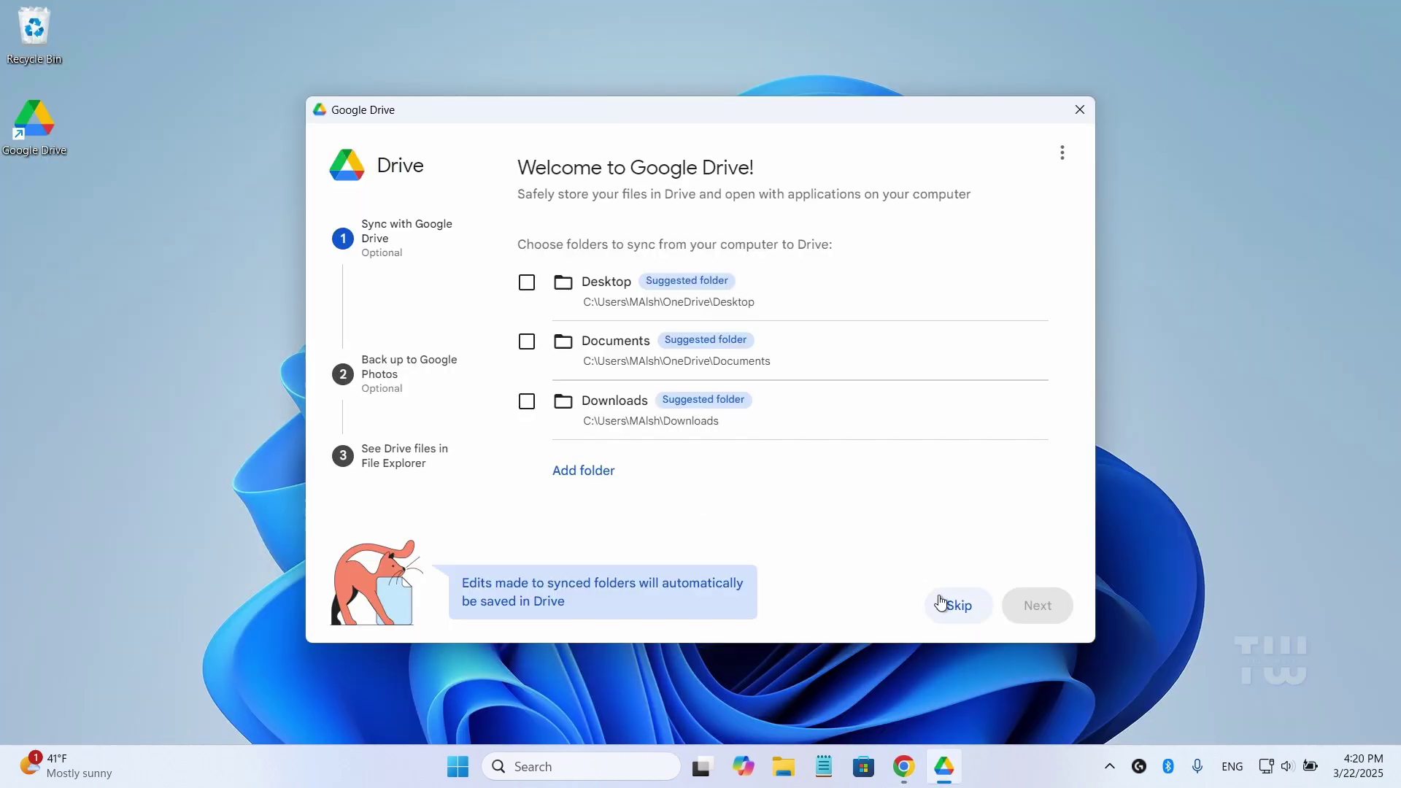
Step: Skip folder sync and photo backup, then finish setup and open Drive
left_click(950, 605)
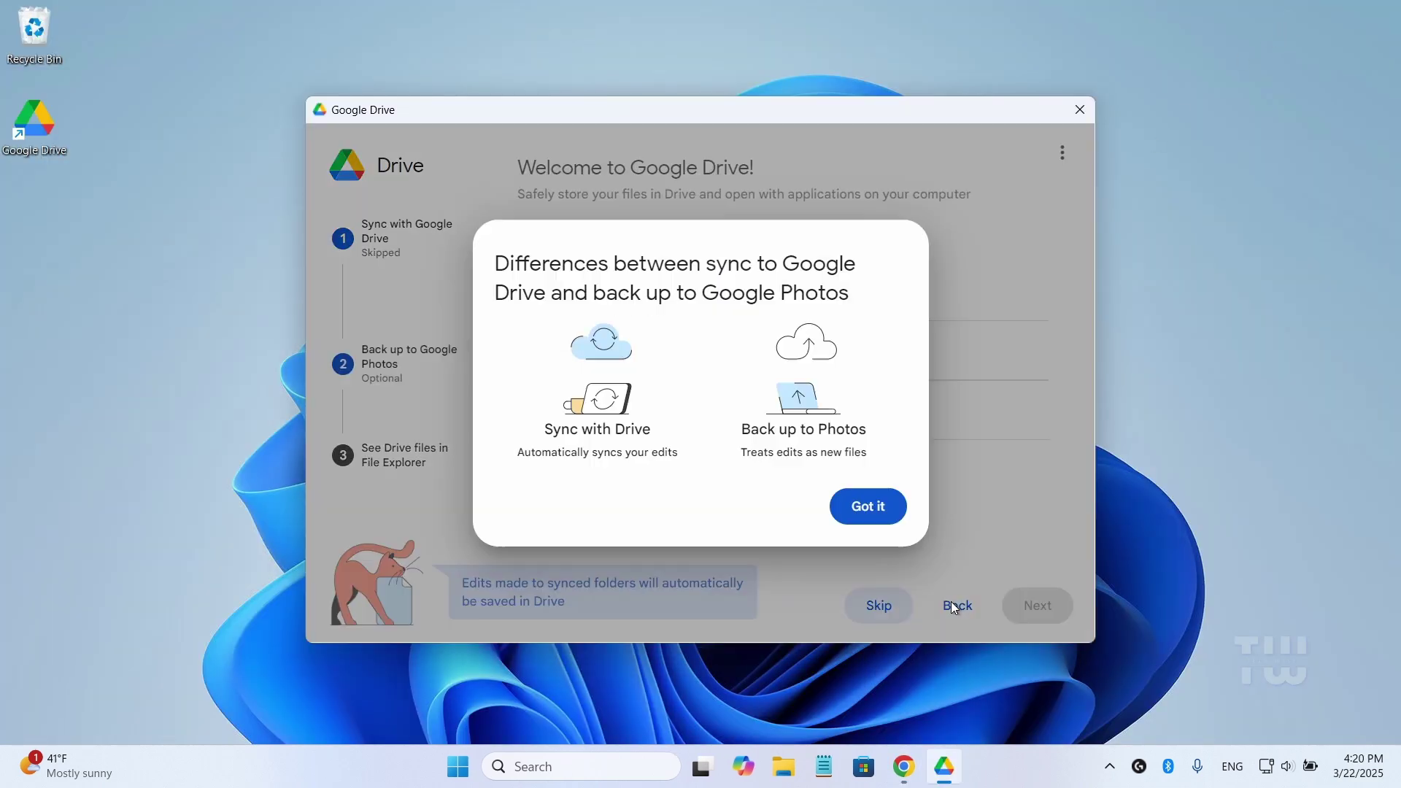
left_click(867, 509)
left_click(883, 607)
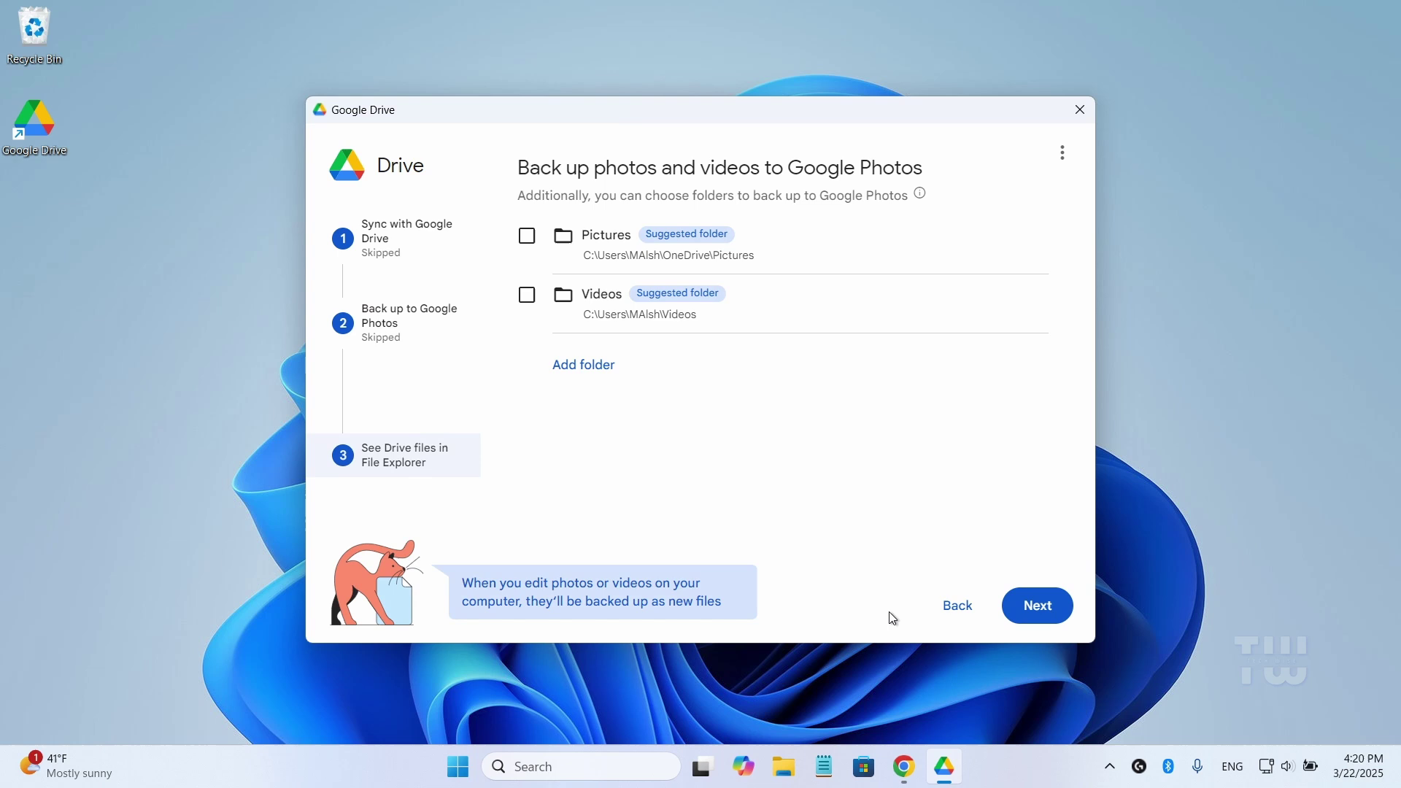
left_click(1020, 617)
left_click(1010, 609)
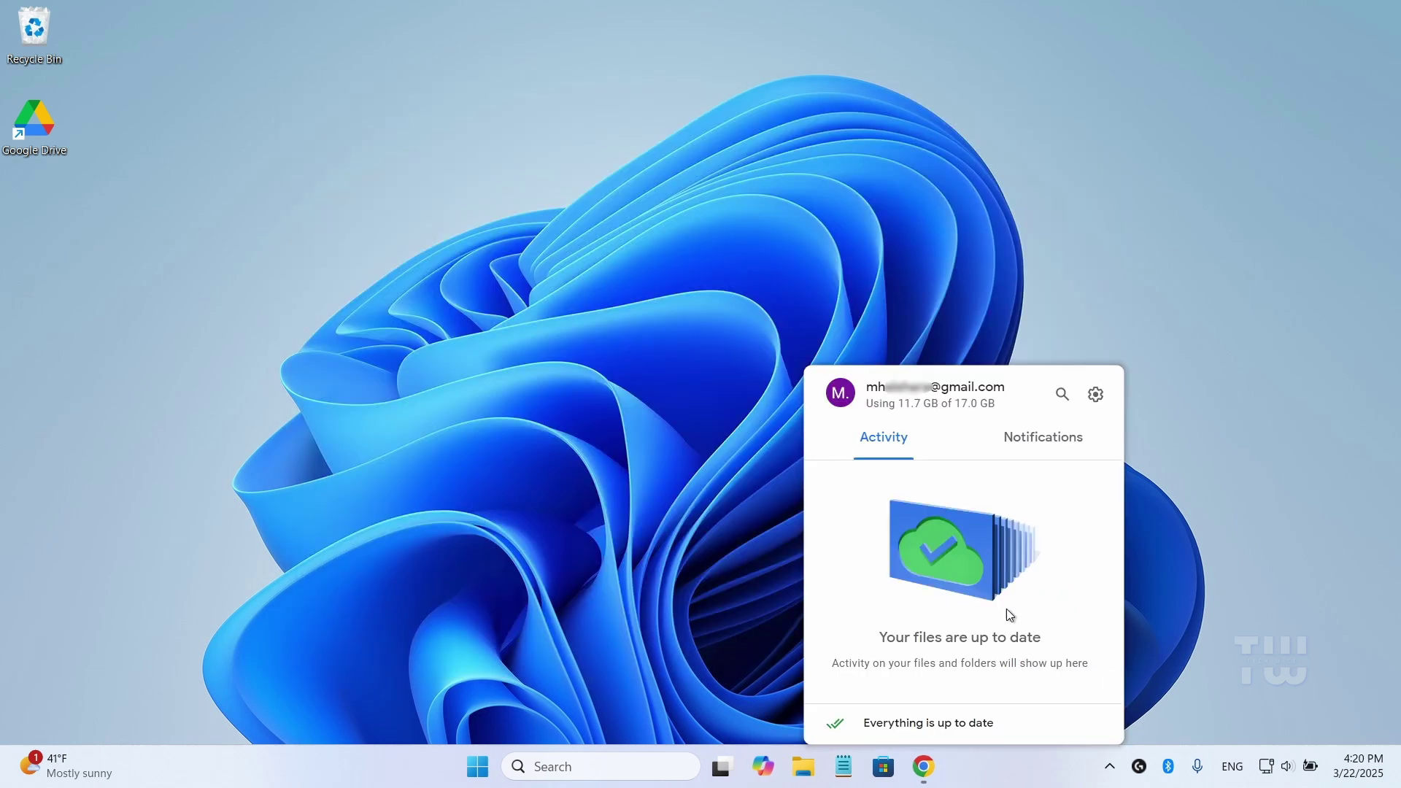
left_click(599, 364)
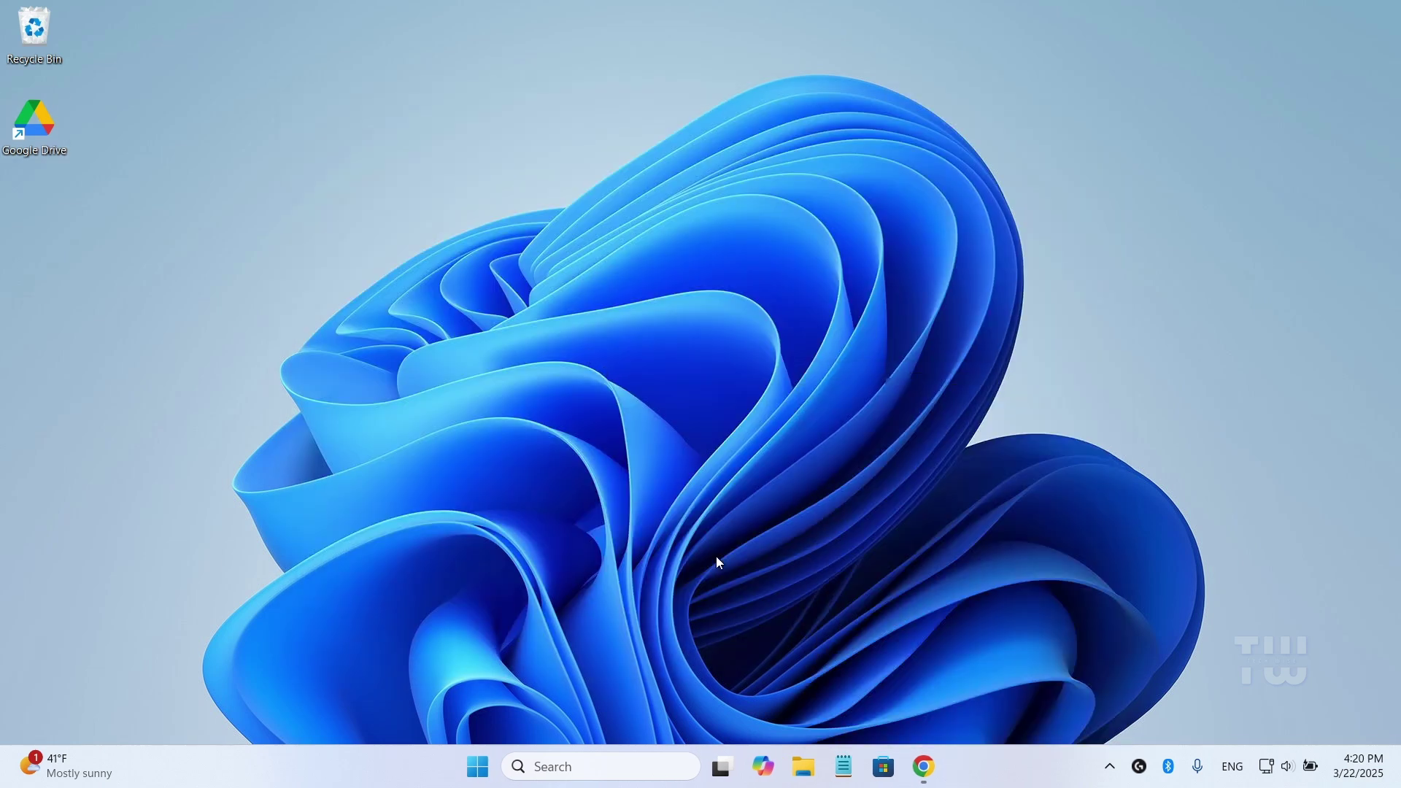
left_click(804, 767)
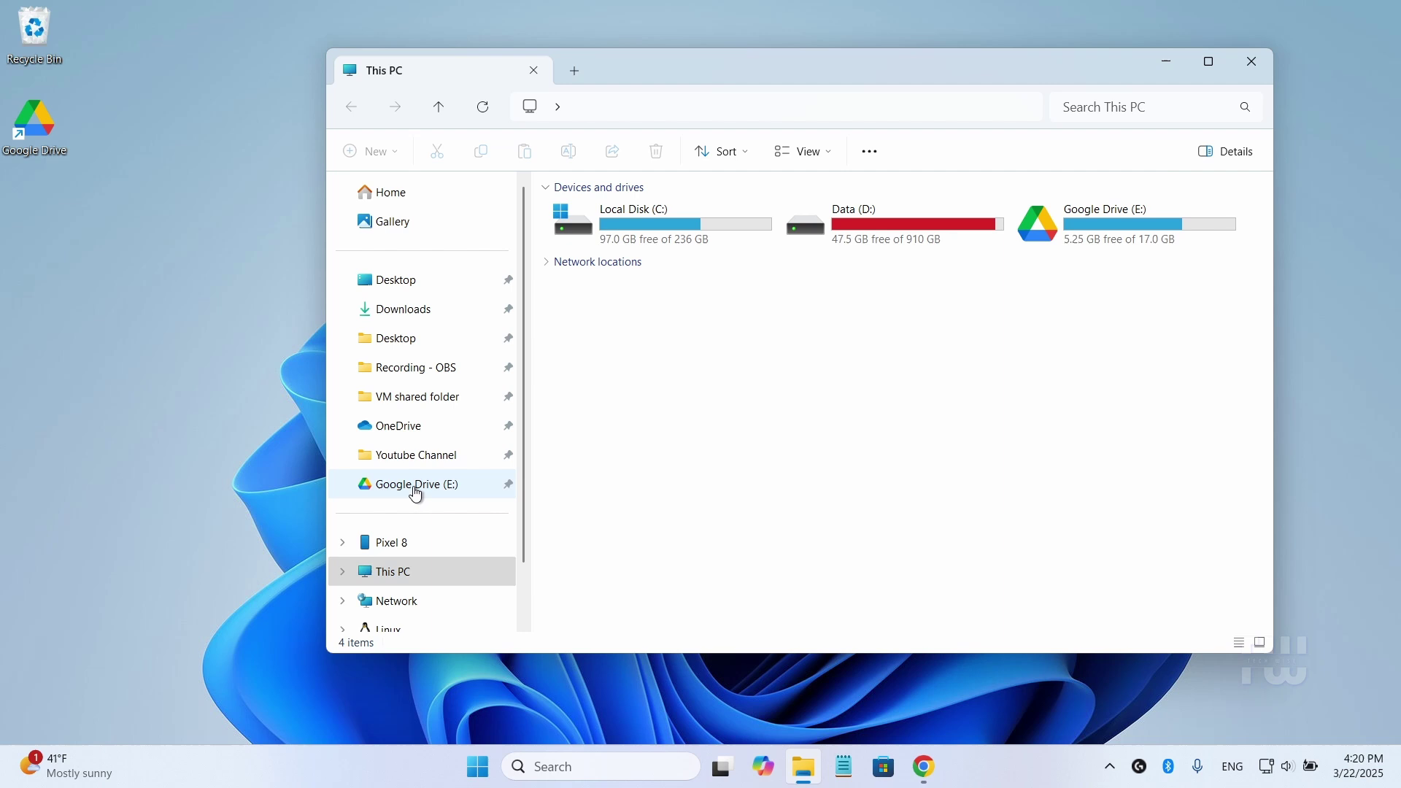
left_click(413, 484)
double_click(602, 214)
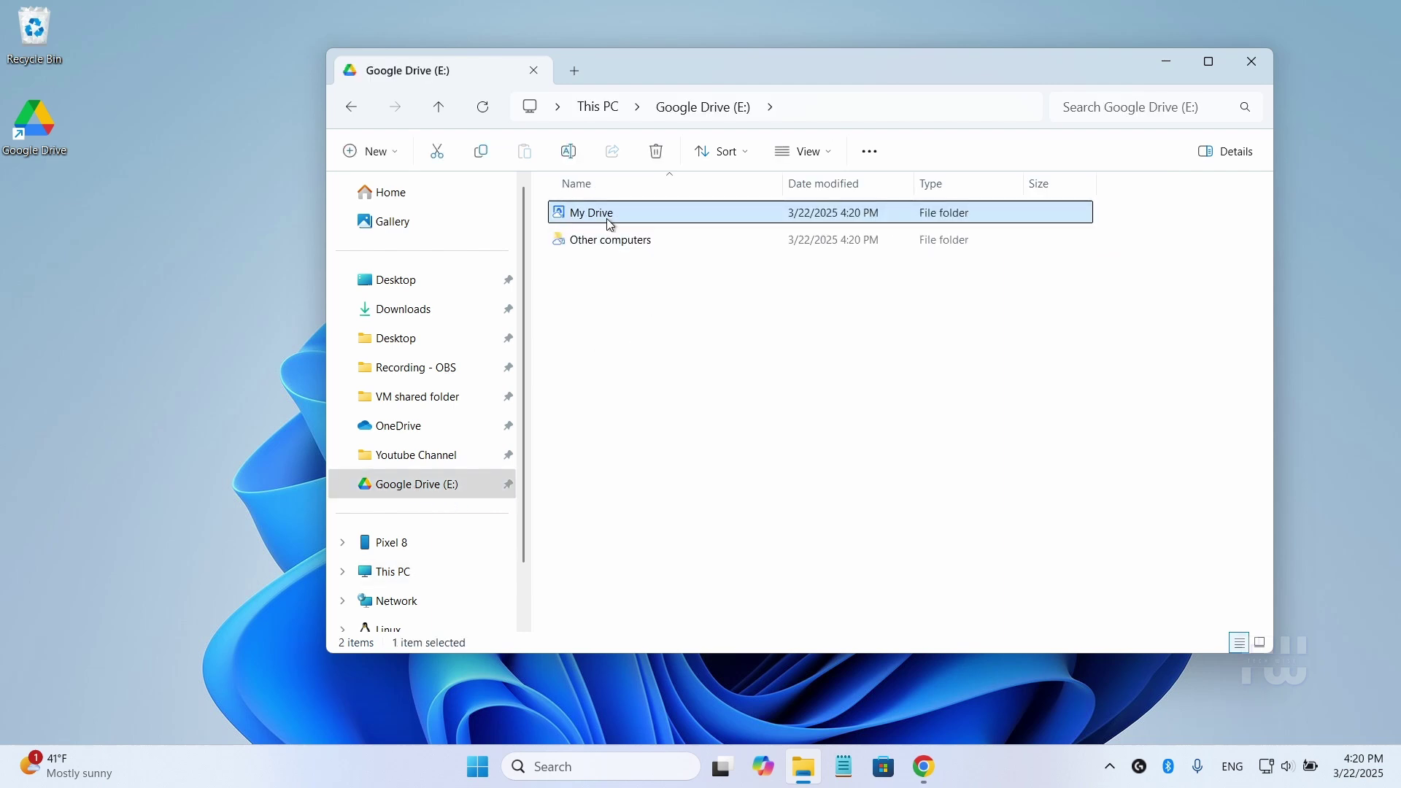
key("alt+Left")
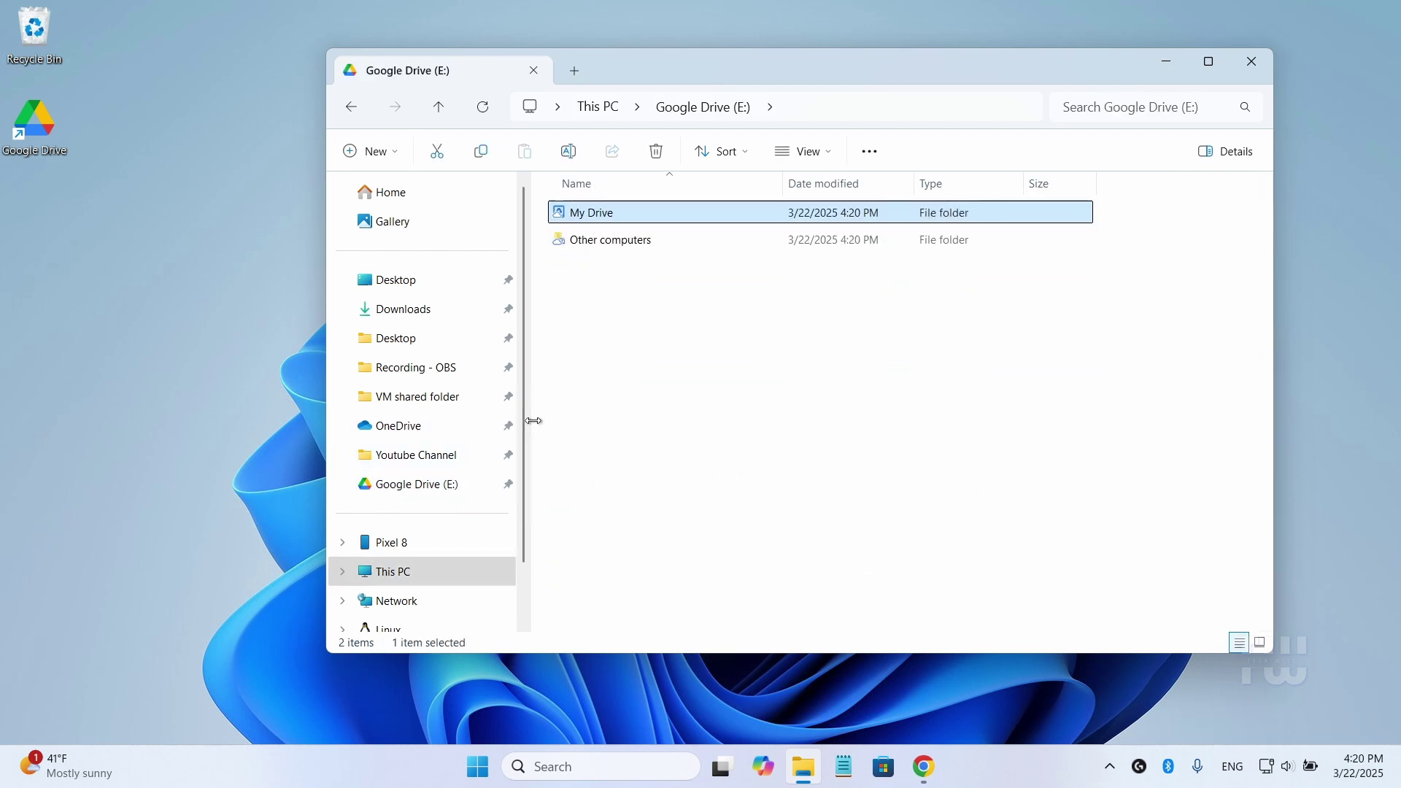
left_click(426, 571)
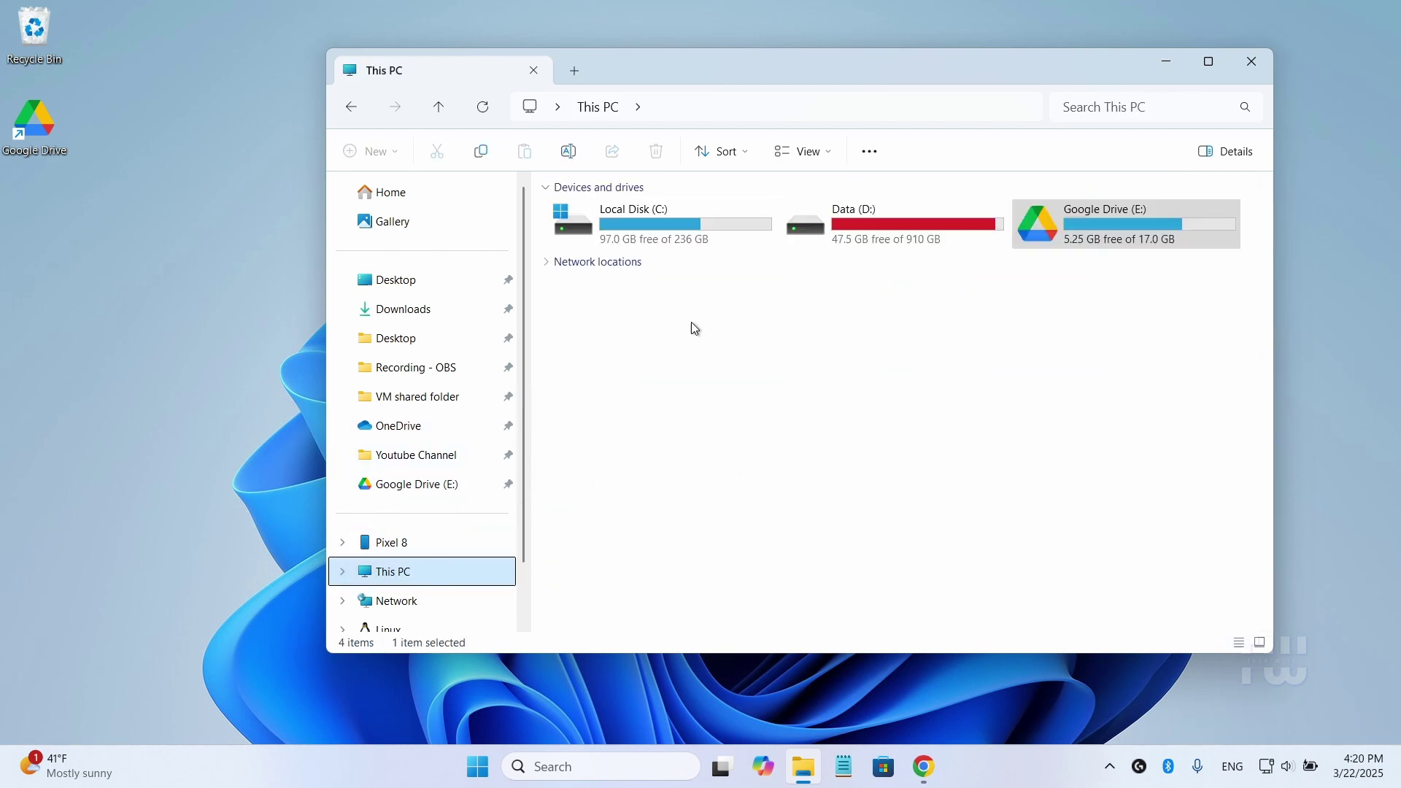
left_click(1103, 230)
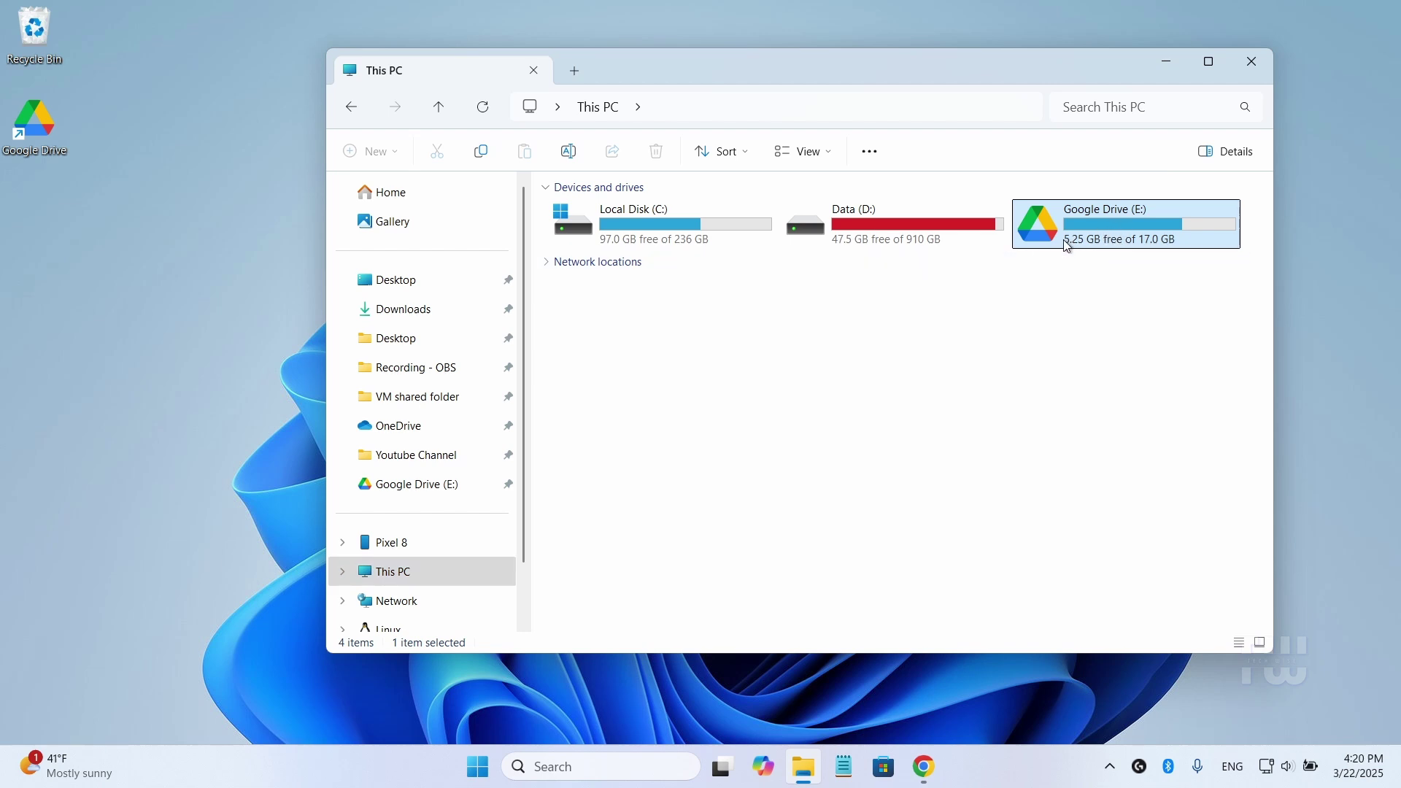
left_click(1252, 63)
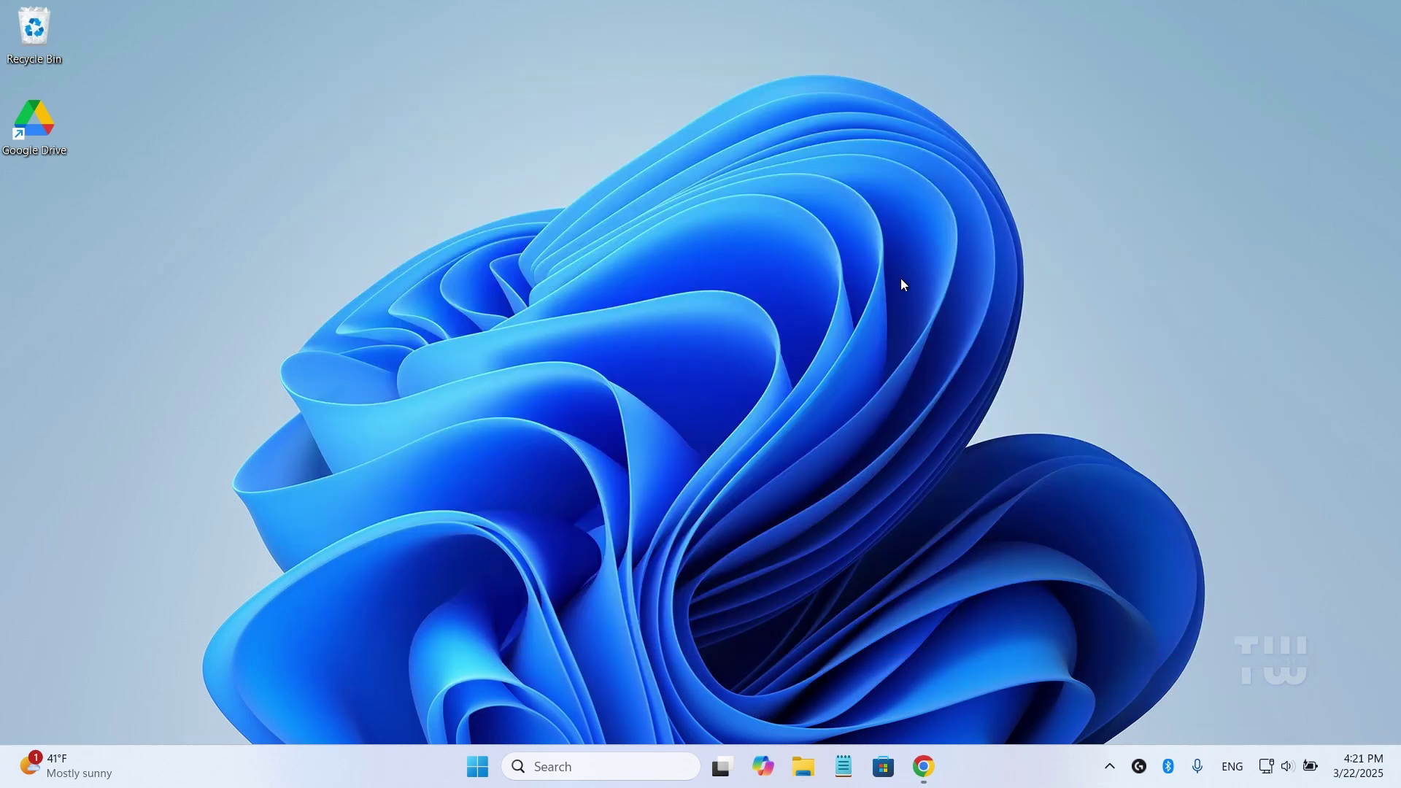
Step: Open Google Drive preferences from the tray icon's settings menu
left_click(1112, 768)
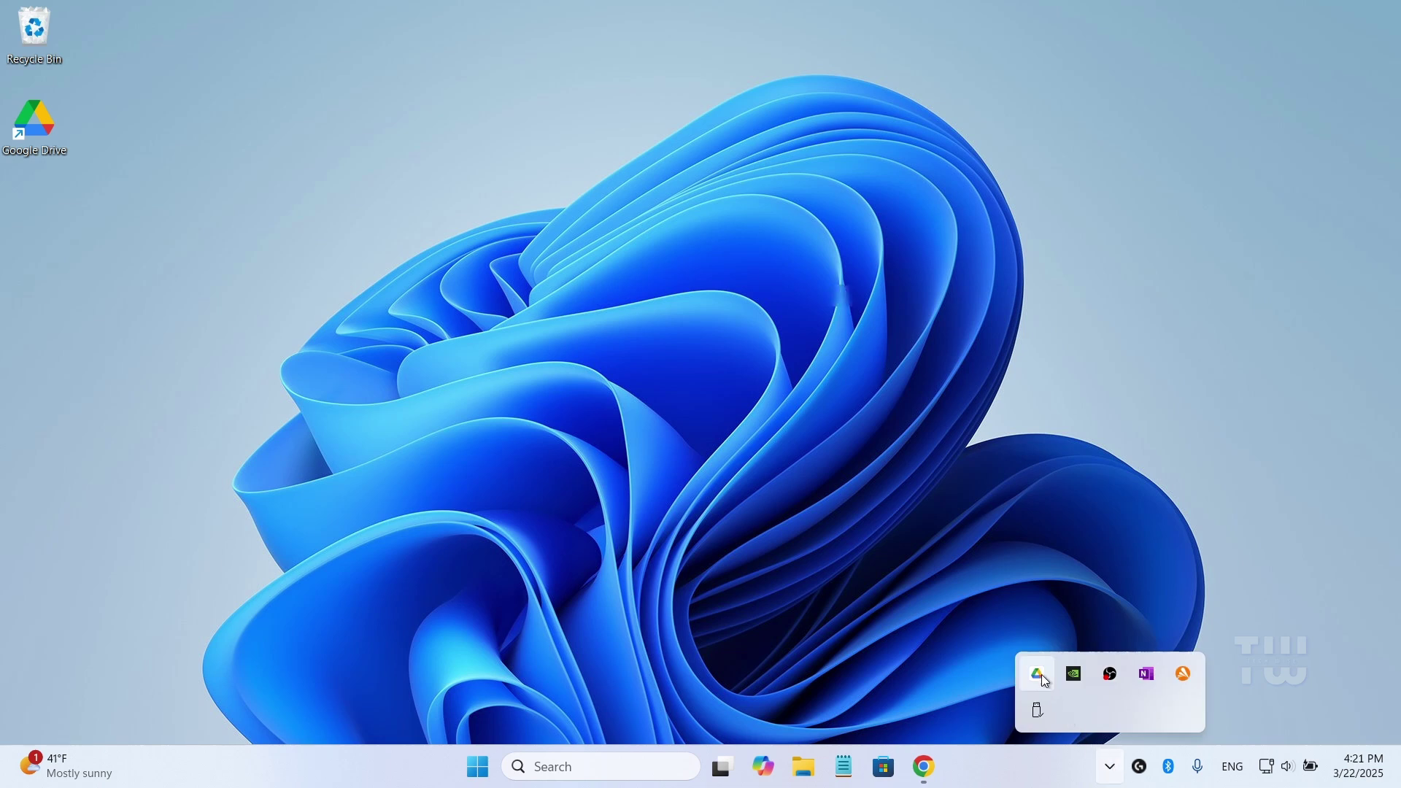
left_click(1043, 678)
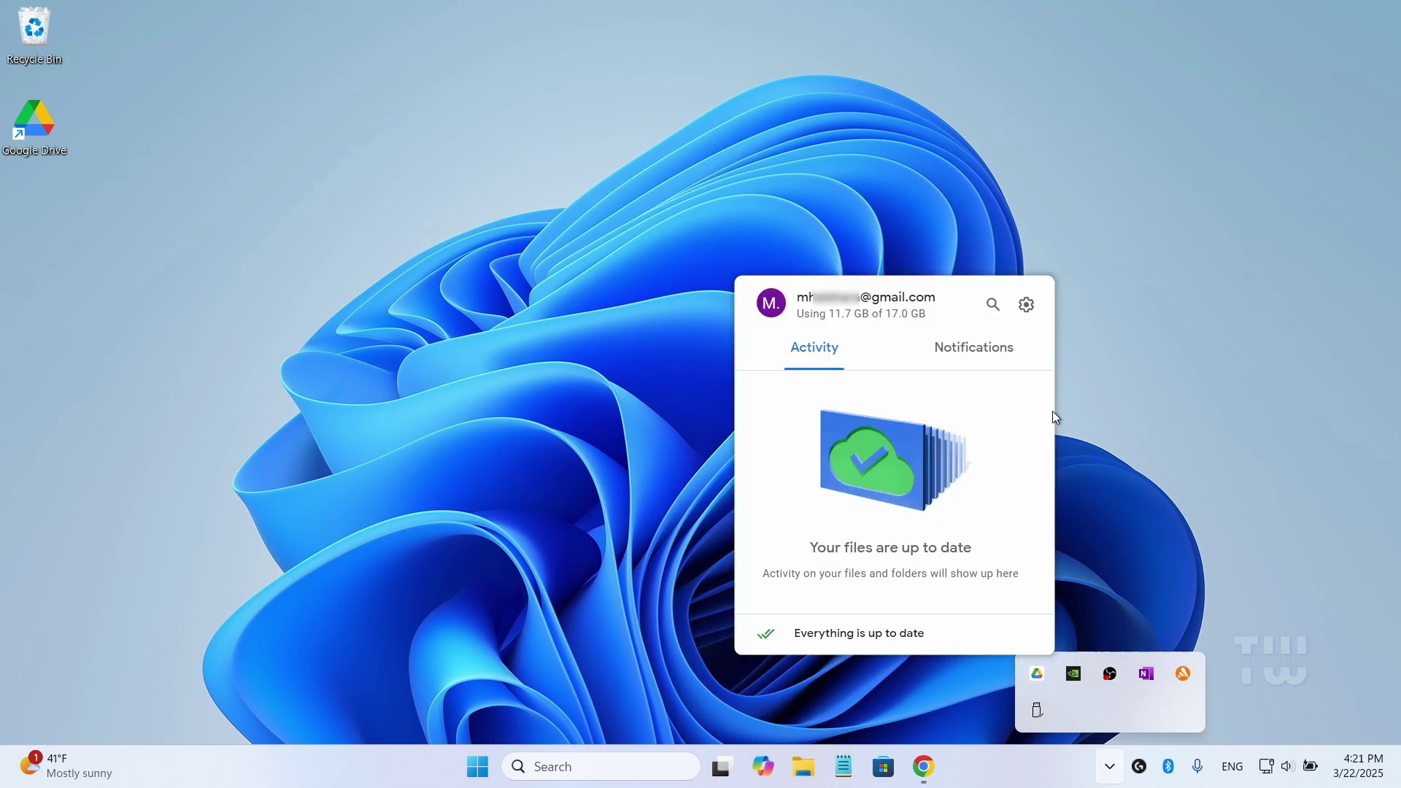
left_click(1027, 305)
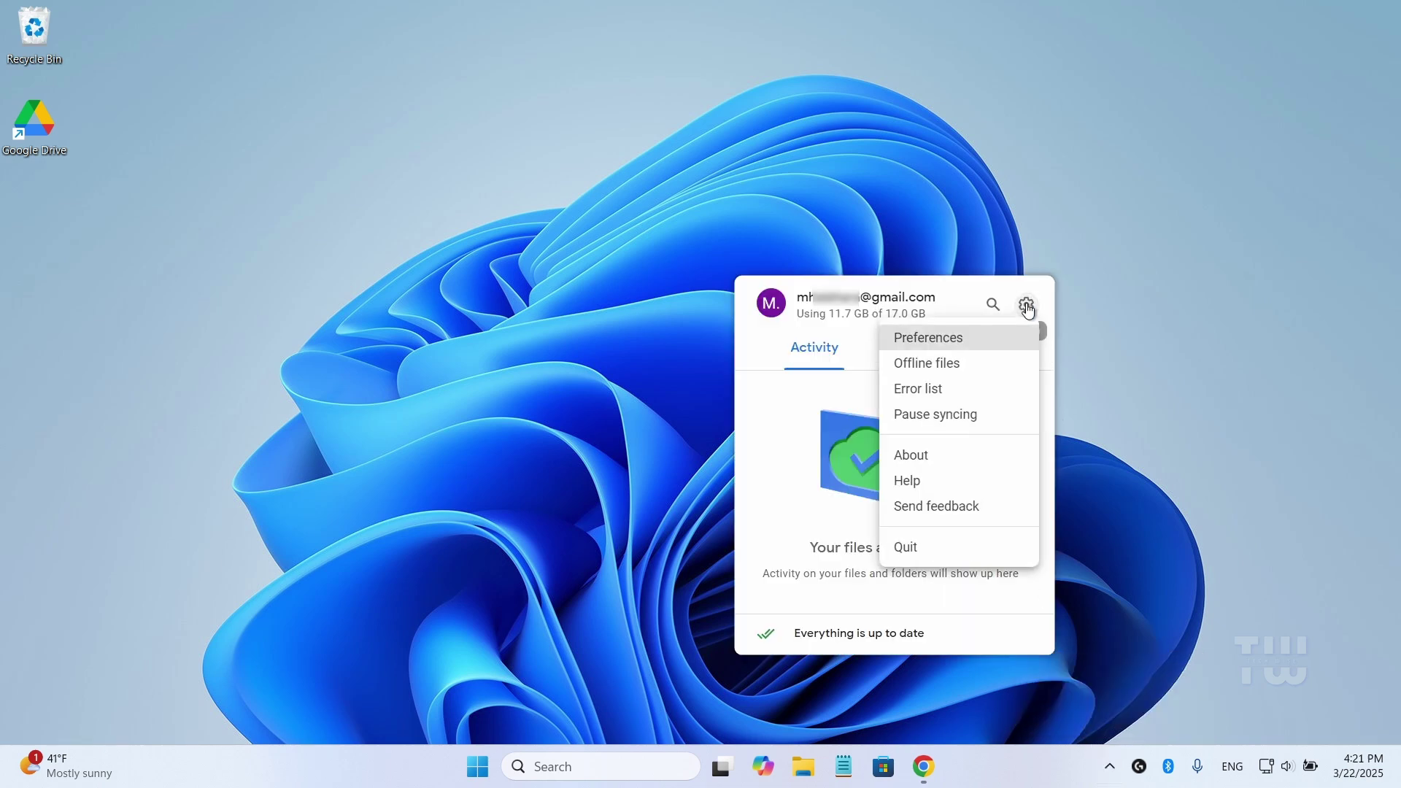
left_click(954, 343)
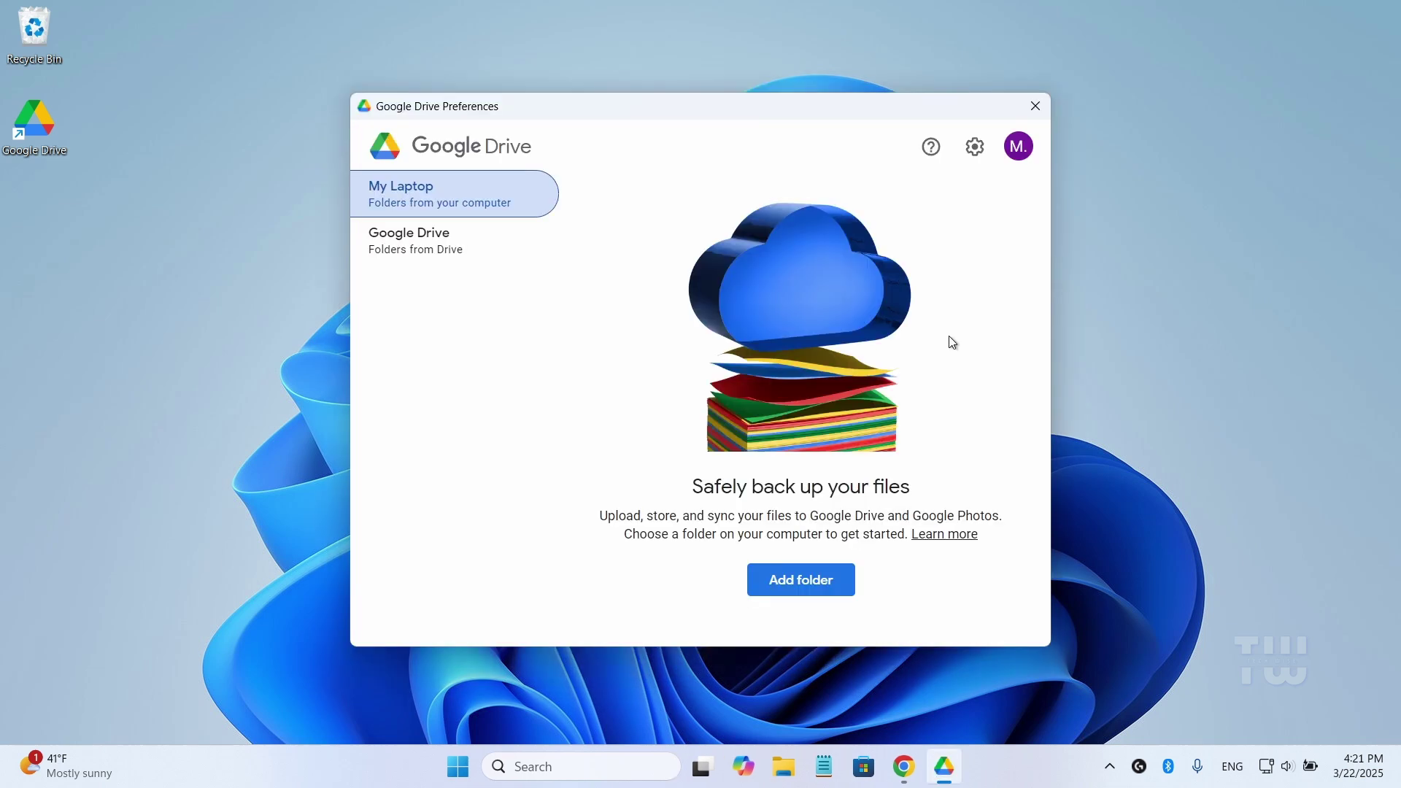
Step: Add the second Google account from the avatar menu, signing in through Chrome
left_click(1023, 157)
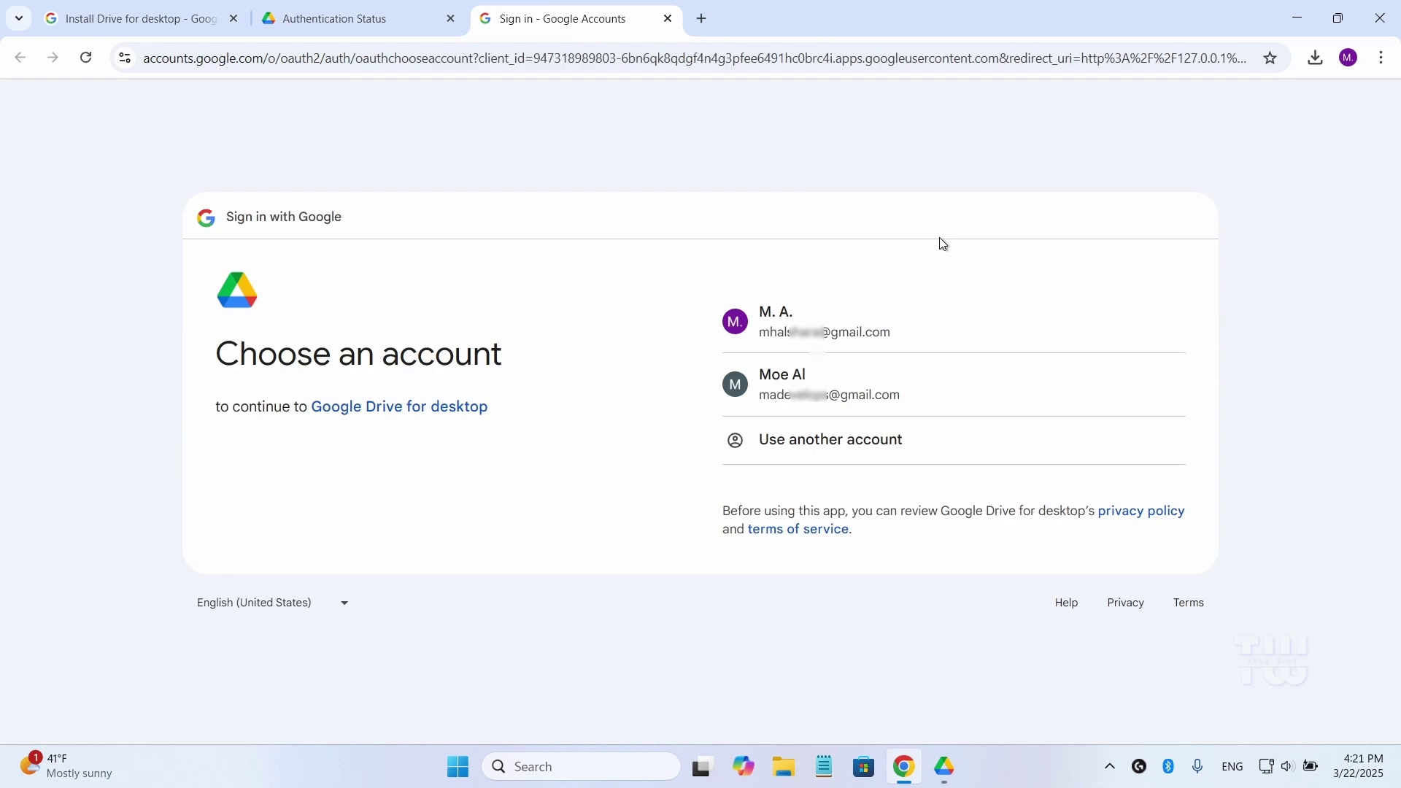
left_click(860, 389)
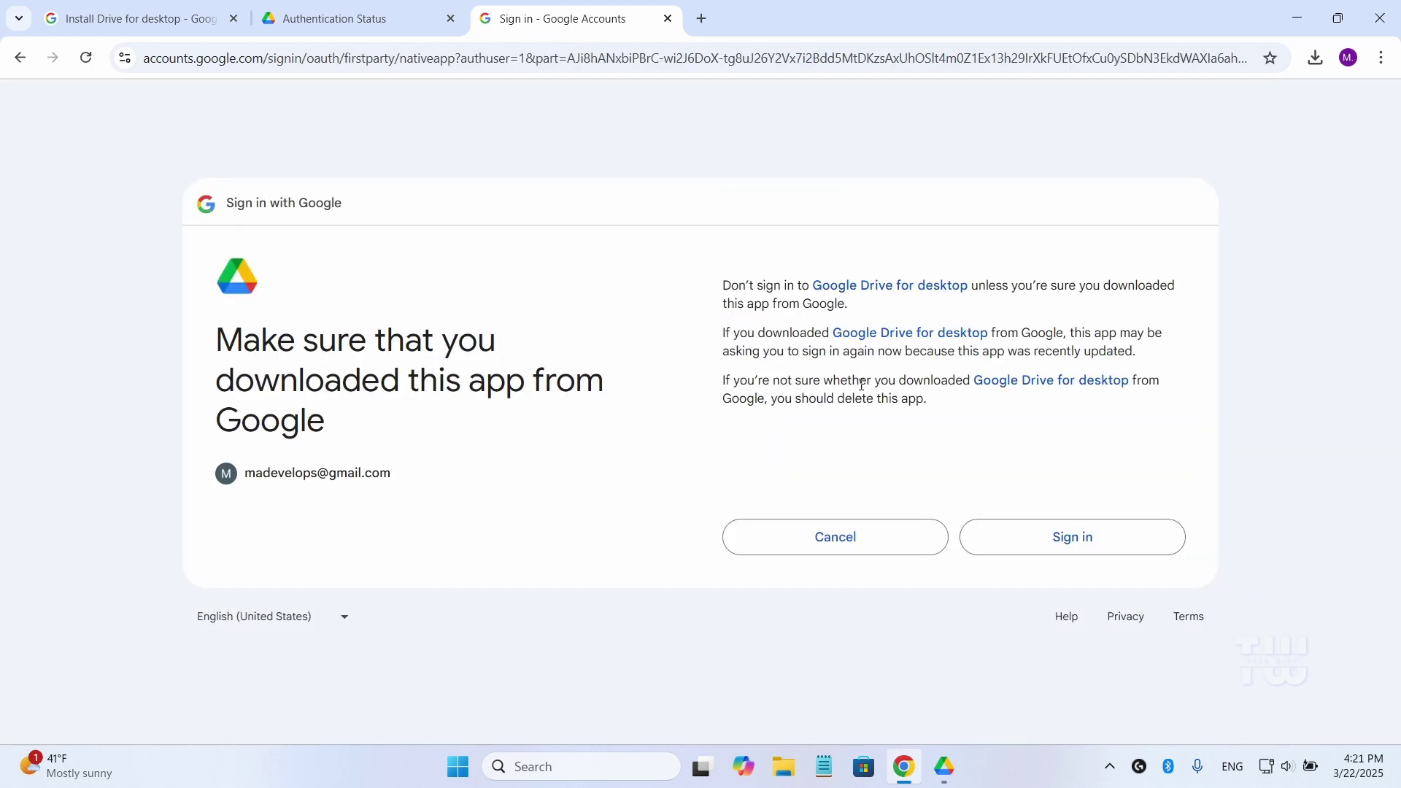
left_click(1020, 540)
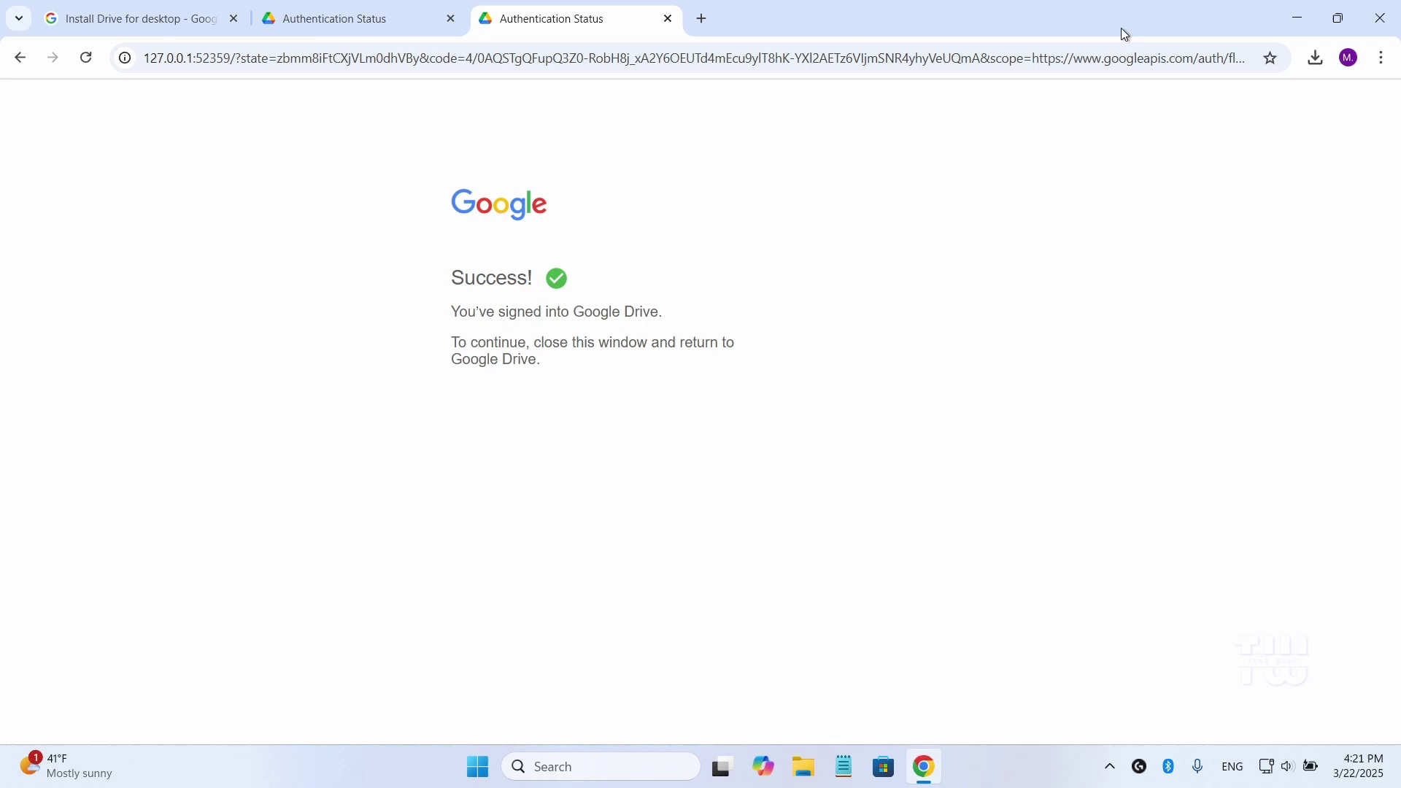
left_click(1289, 22)
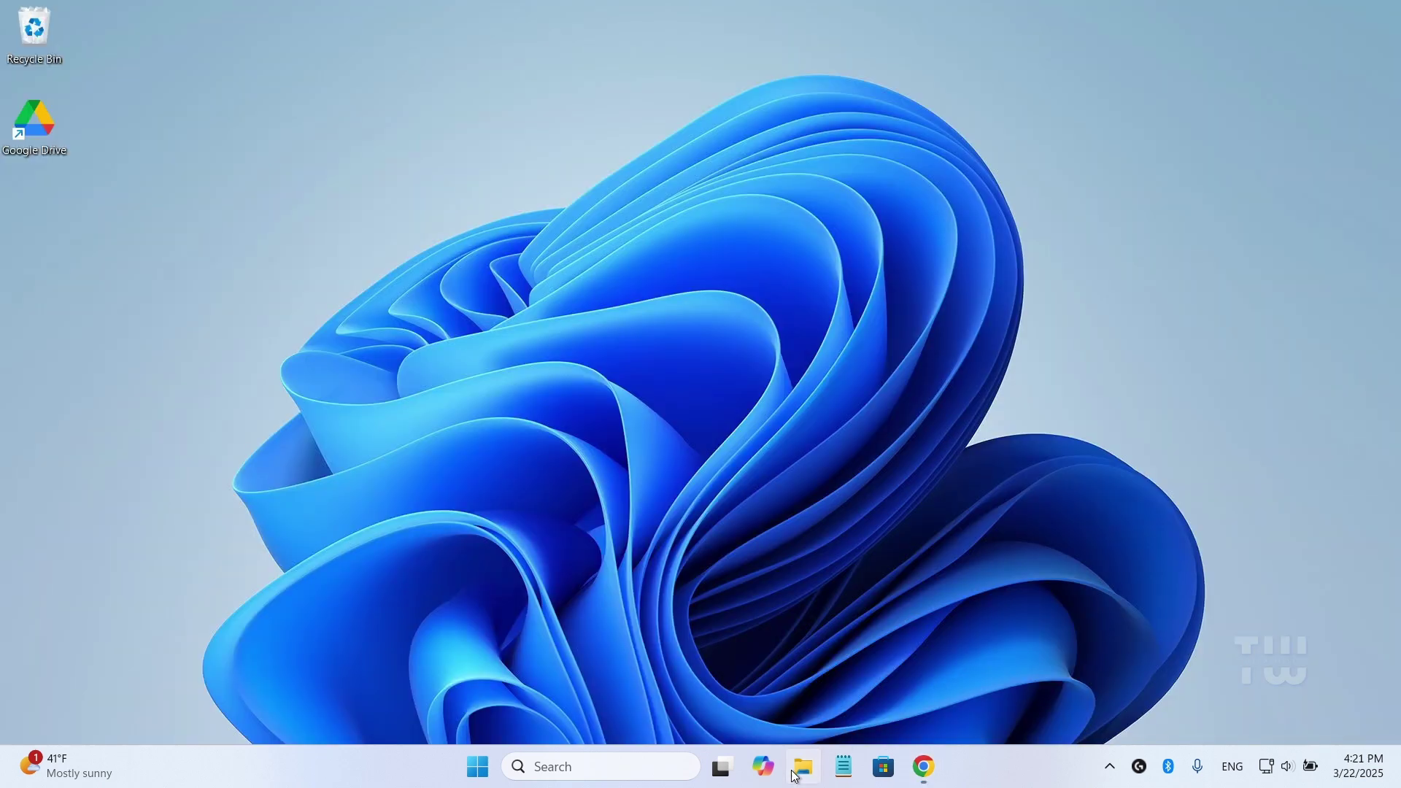
Step: Copy Getting started.pdf from My Drive on the second account's Google Drive (I:)
left_click(803, 766)
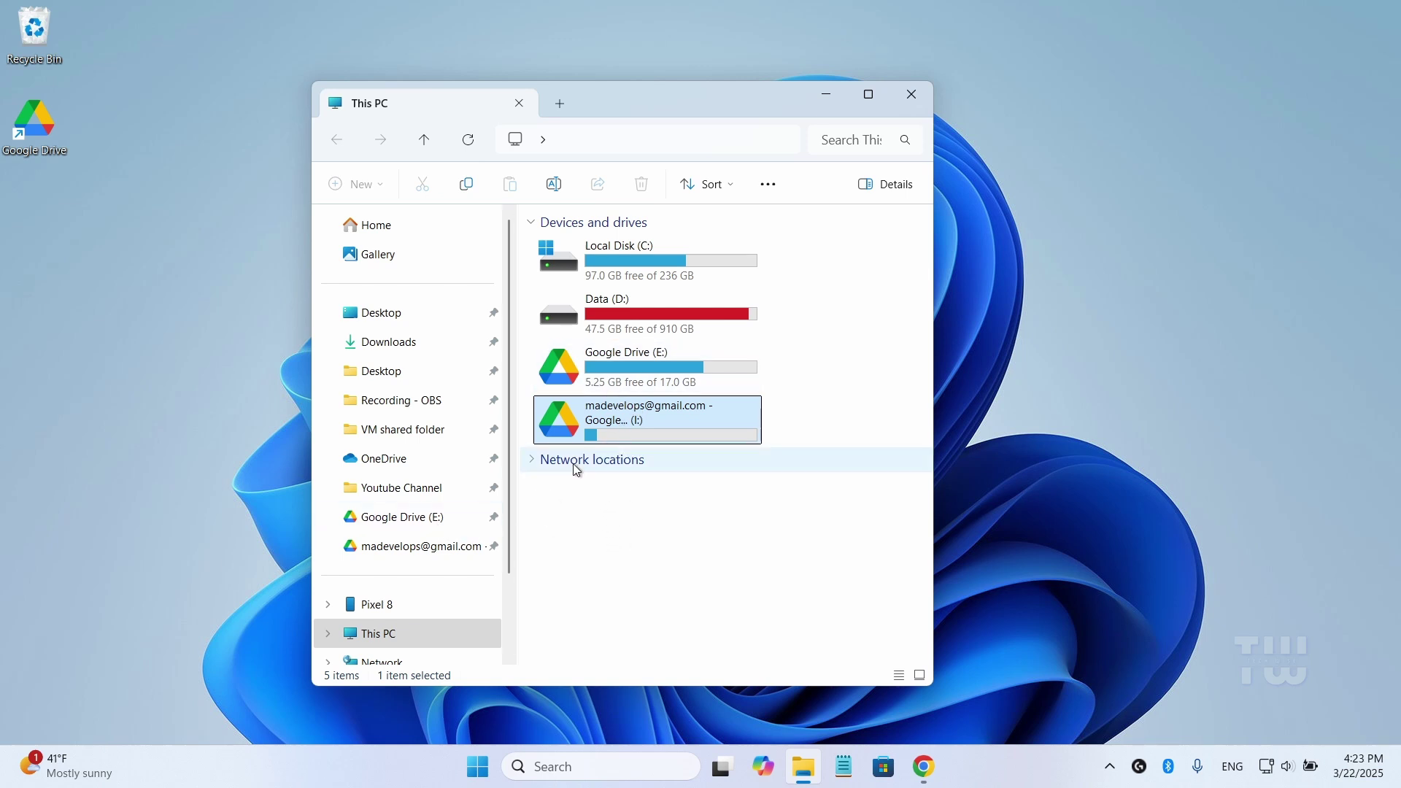
double_click(619, 423)
double_click(576, 246)
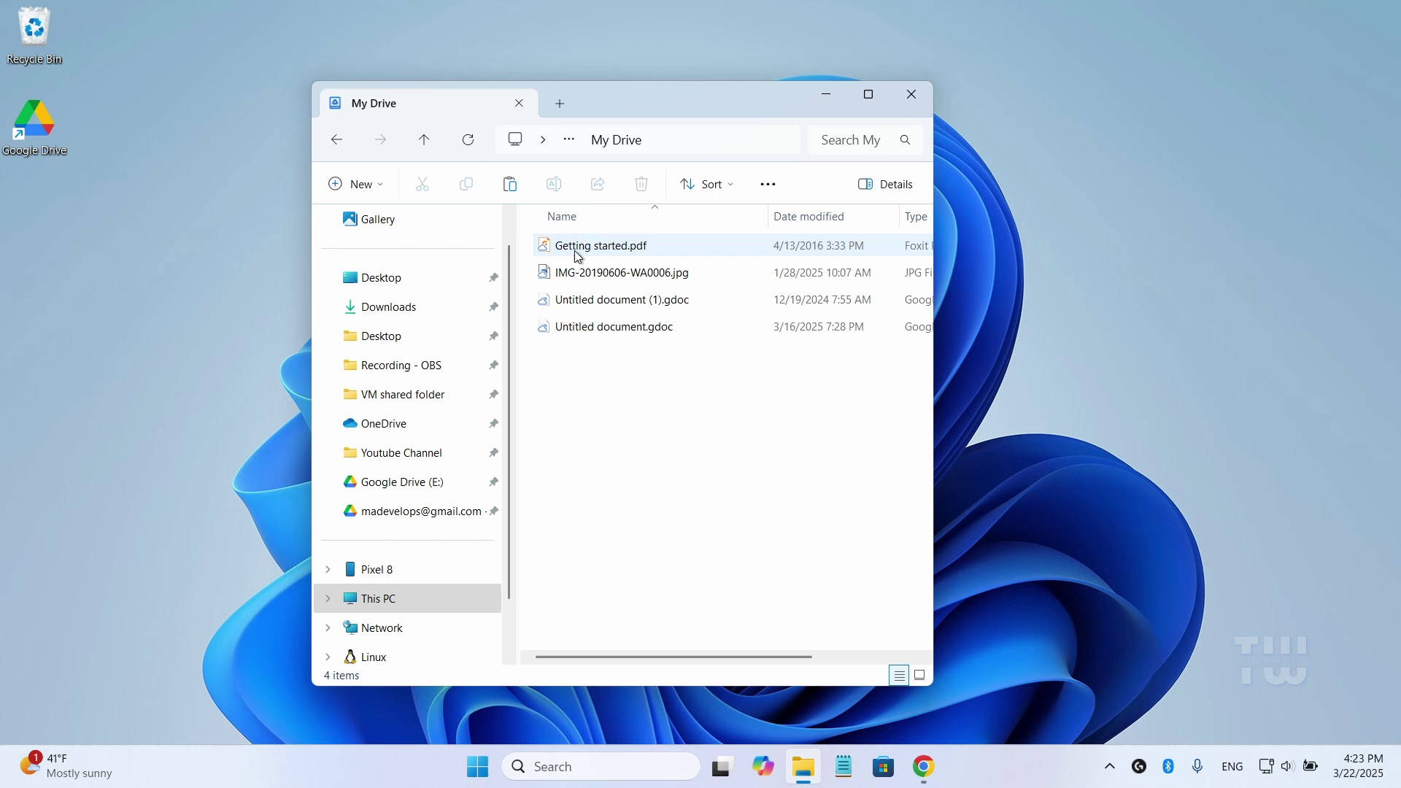
left_click(590, 249)
right_click(590, 251)
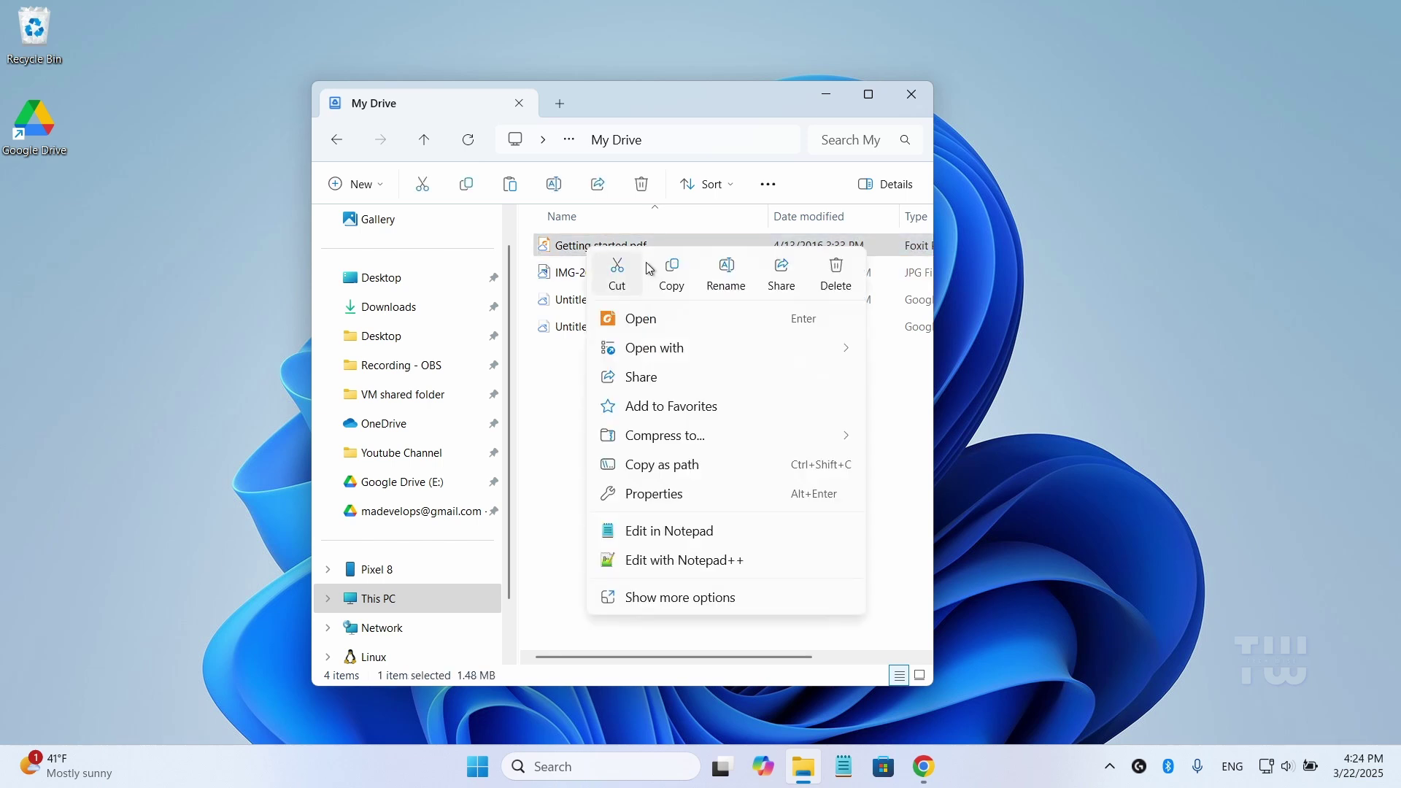
left_click(670, 272)
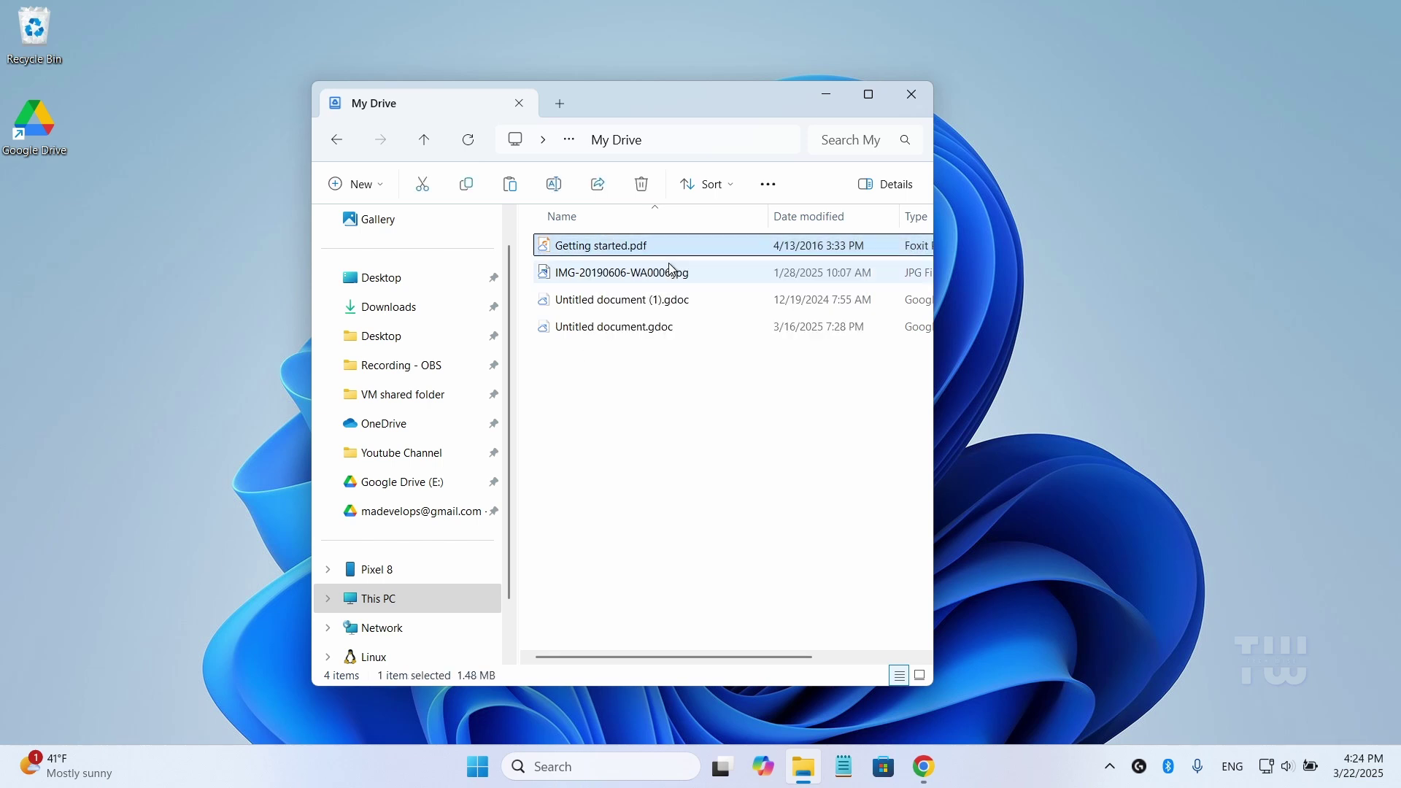
Step: Paste it into My Drive on Google Drive (E:), replacing the existing Getting started.pdf
left_click(435, 482)
double_click(580, 248)
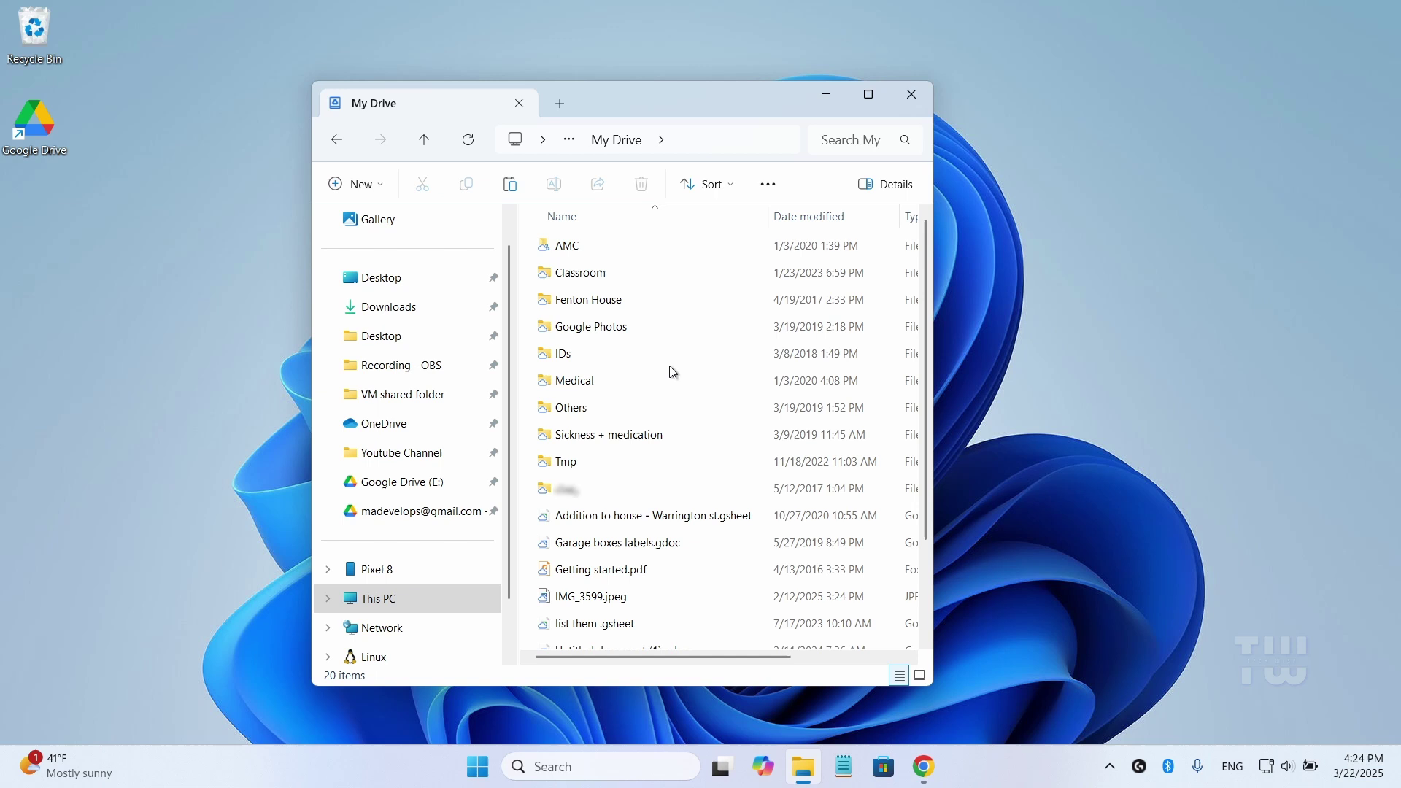
right_click(683, 375)
left_click(723, 398)
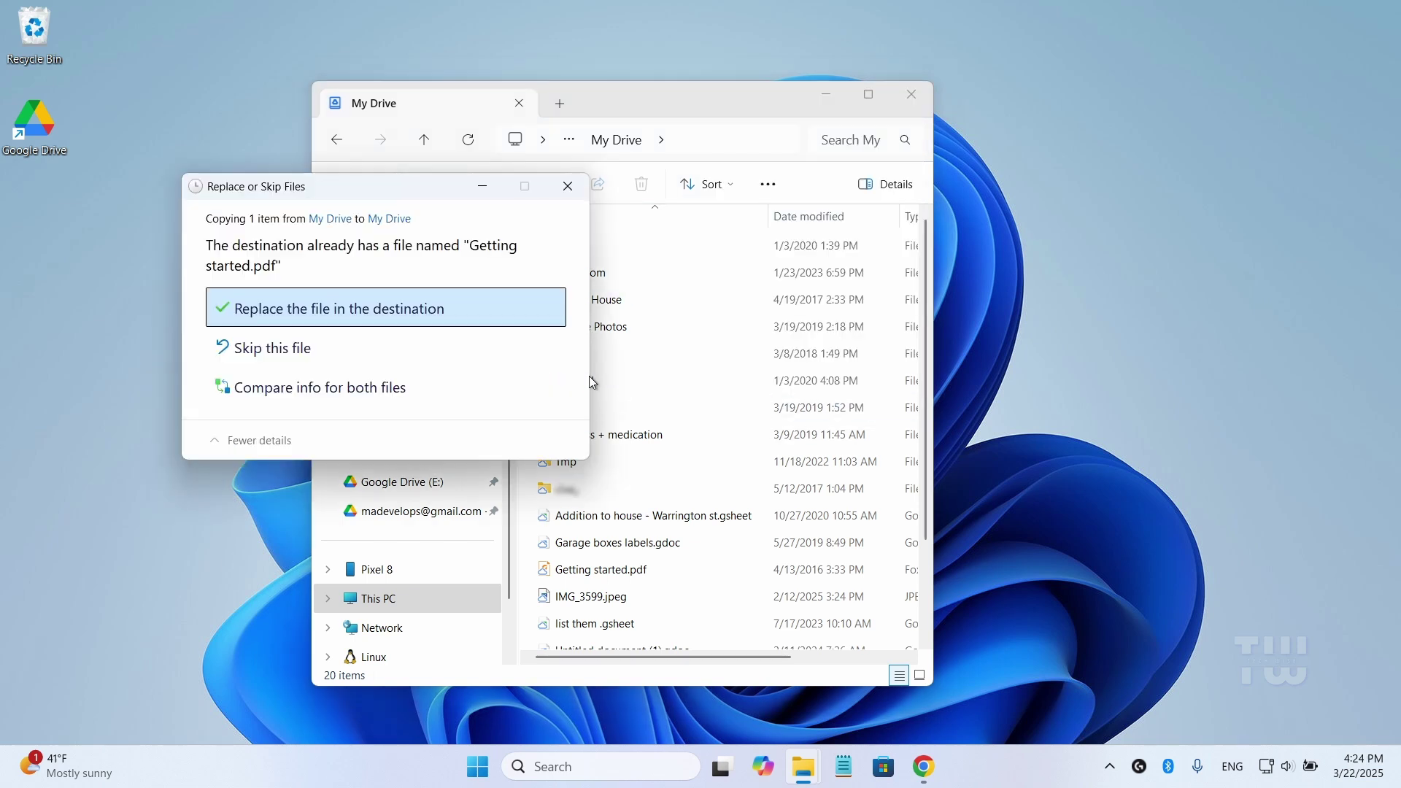
left_click(395, 309)
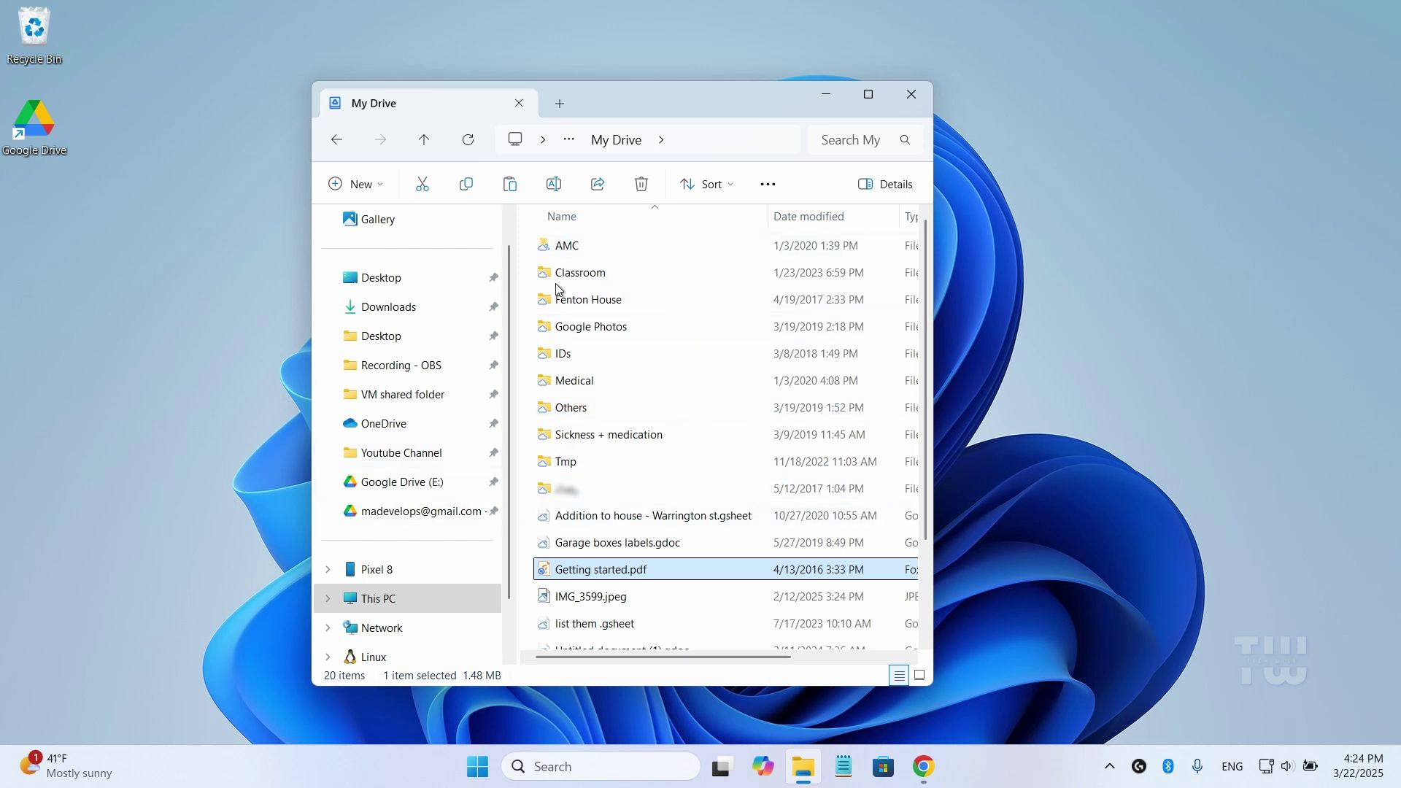
Step: Browse My Drive on Google Drive (I:), then return to This PC and select both drives
left_click(370, 595)
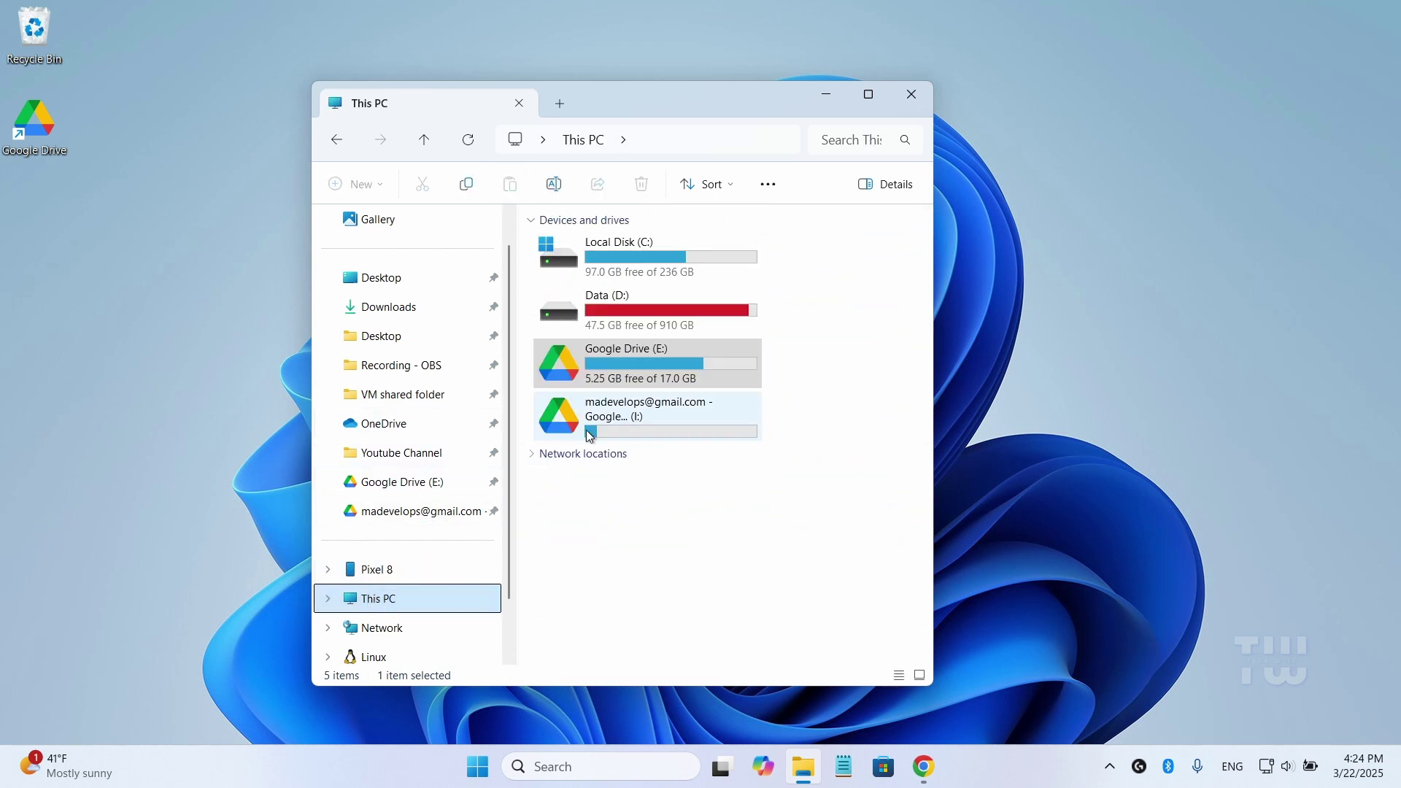
double_click(673, 428)
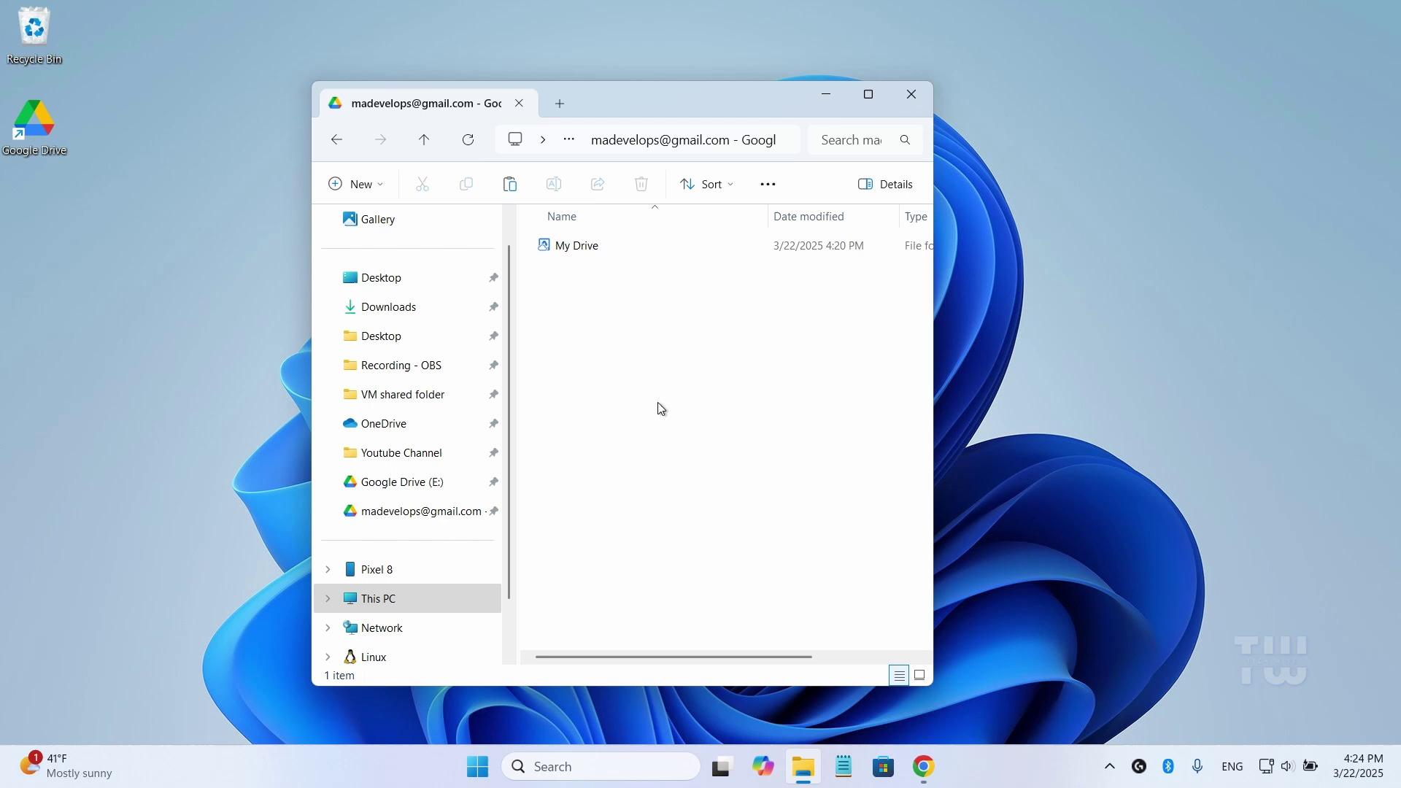
left_click(577, 254)
double_click(578, 254)
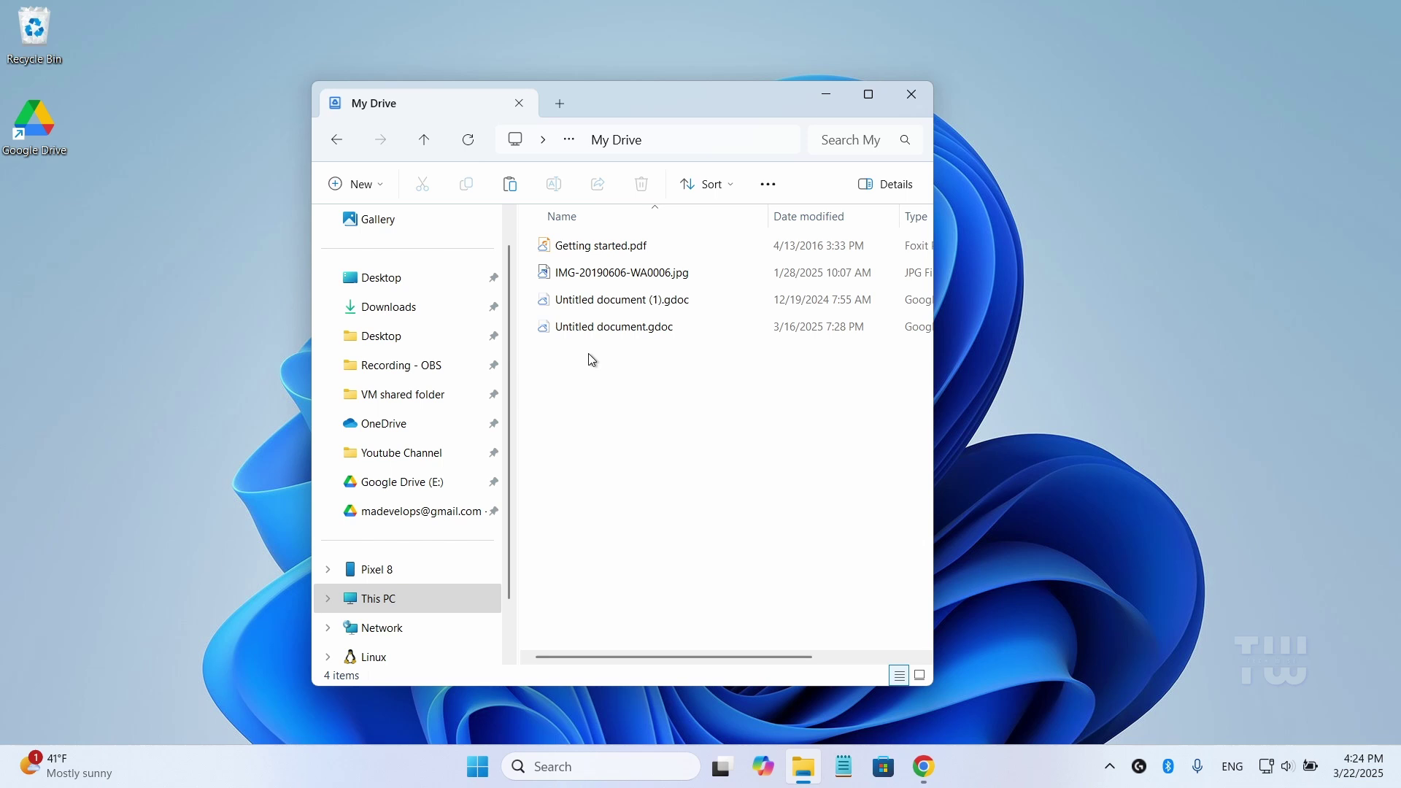
left_click(381, 598)
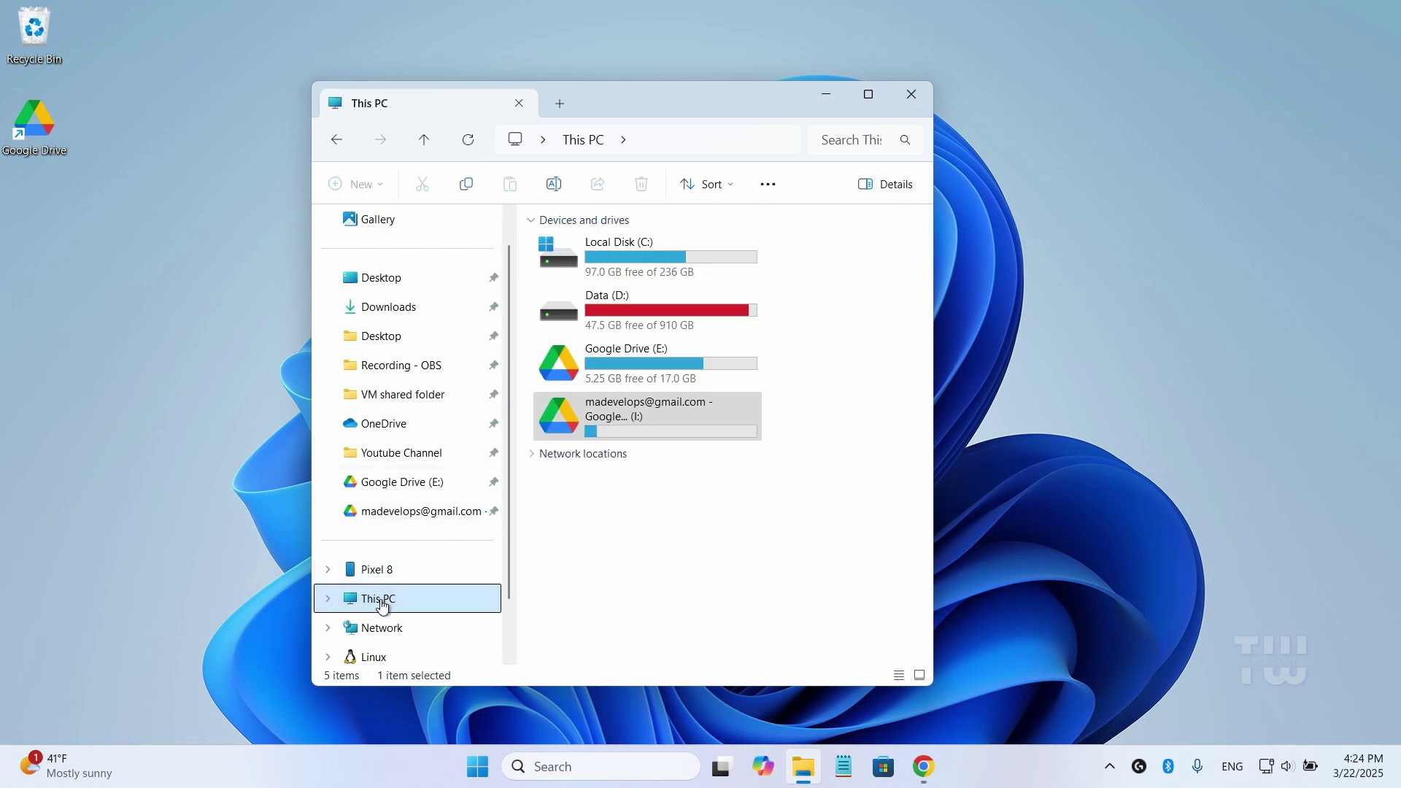
left_click(739, 375)
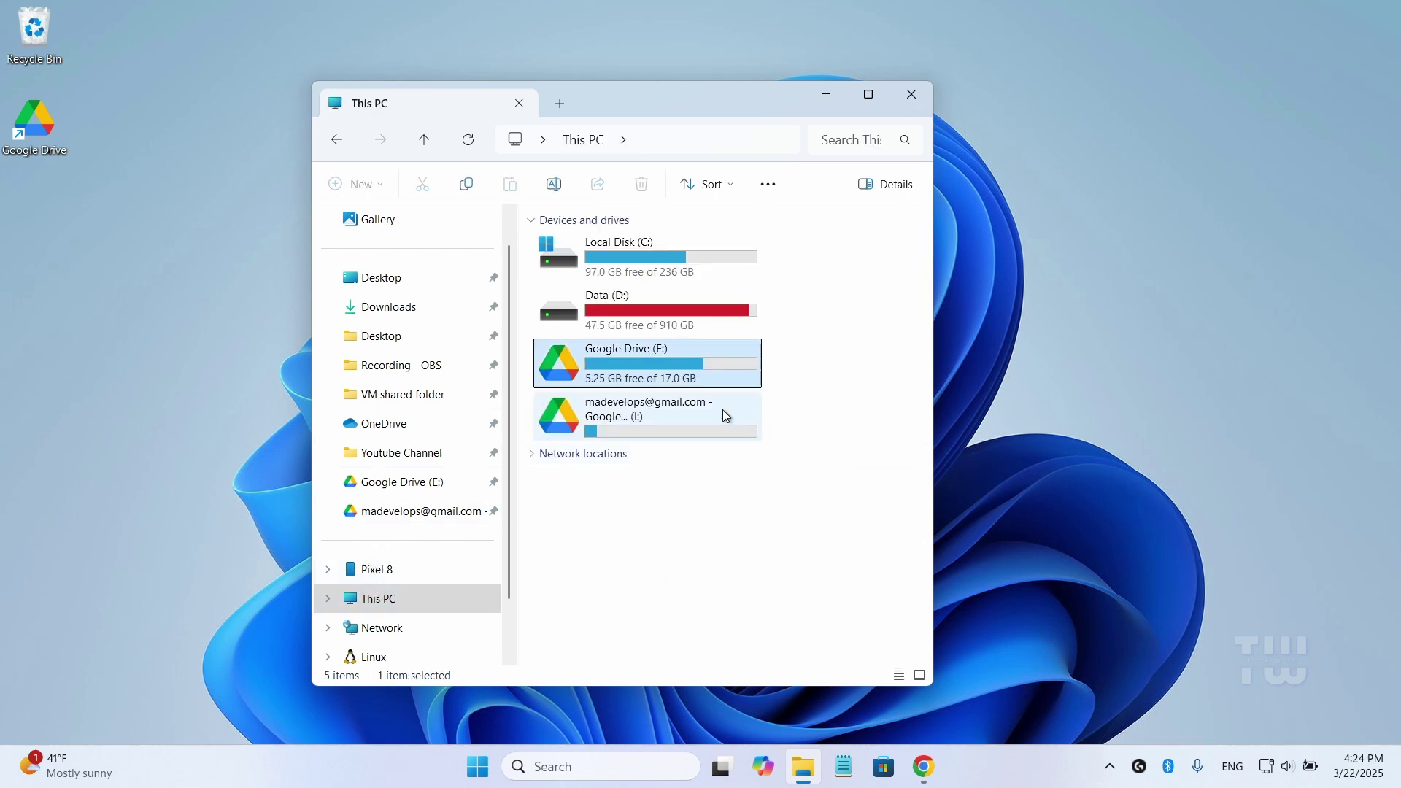
left_click(720, 413)
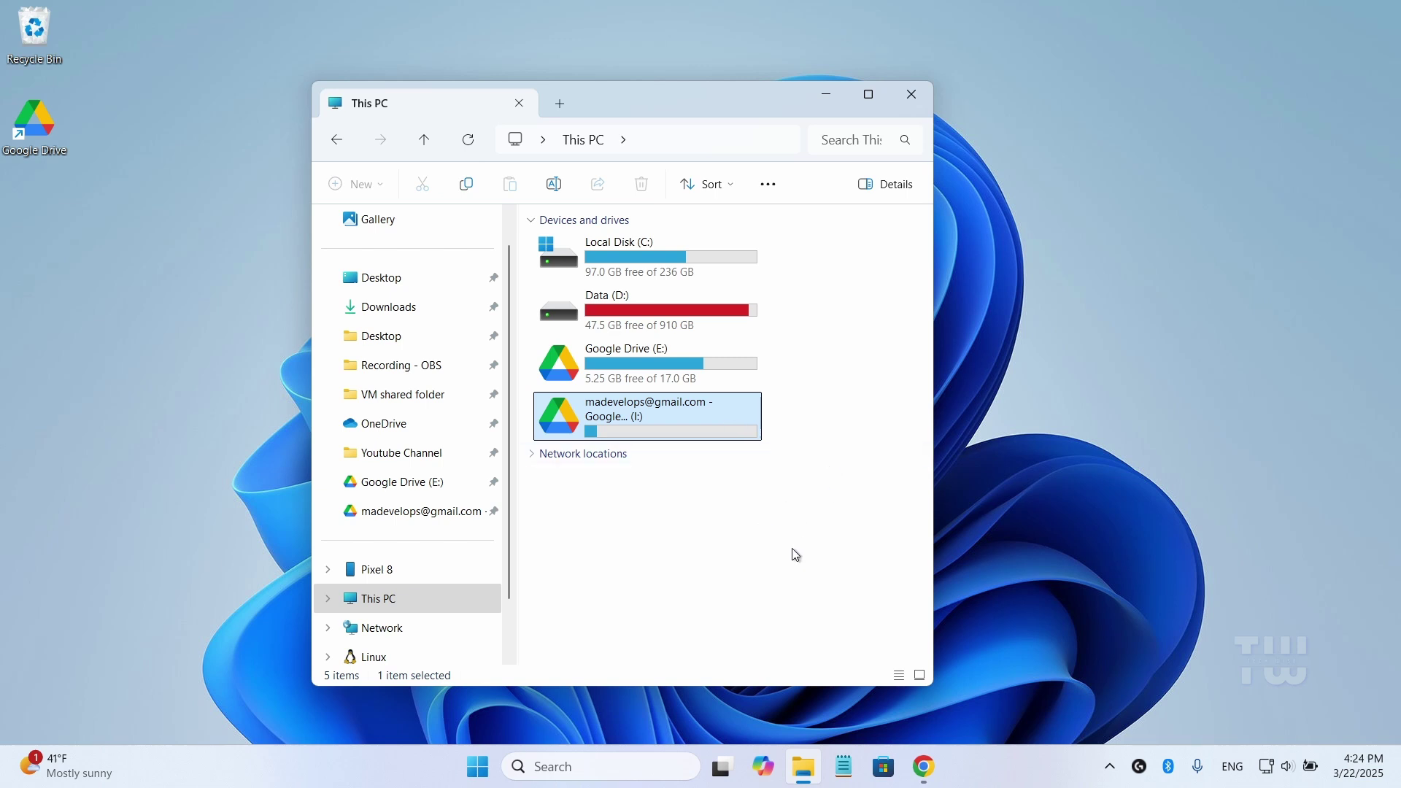